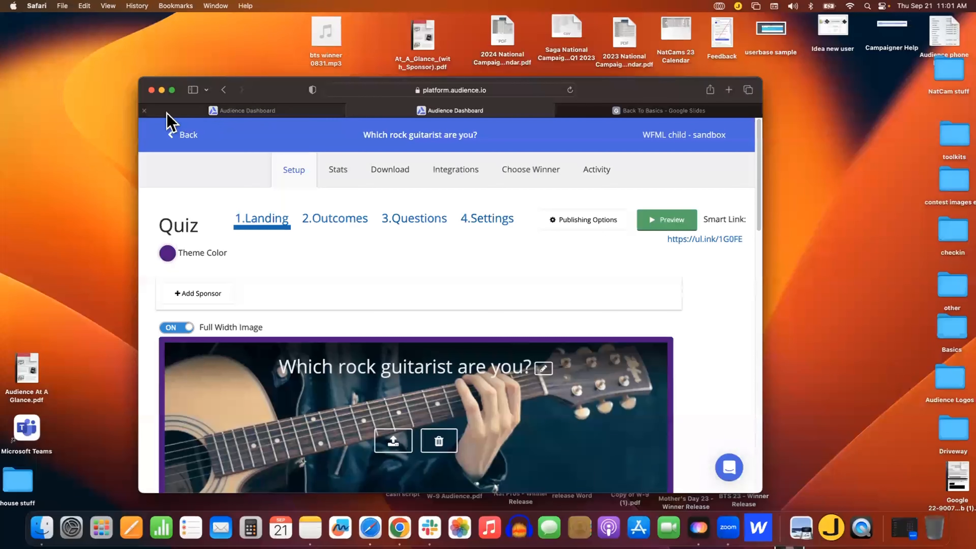
Expand the browser window showing the quiz setup to full screen
left_click_drag(621, 96, 678, 89)
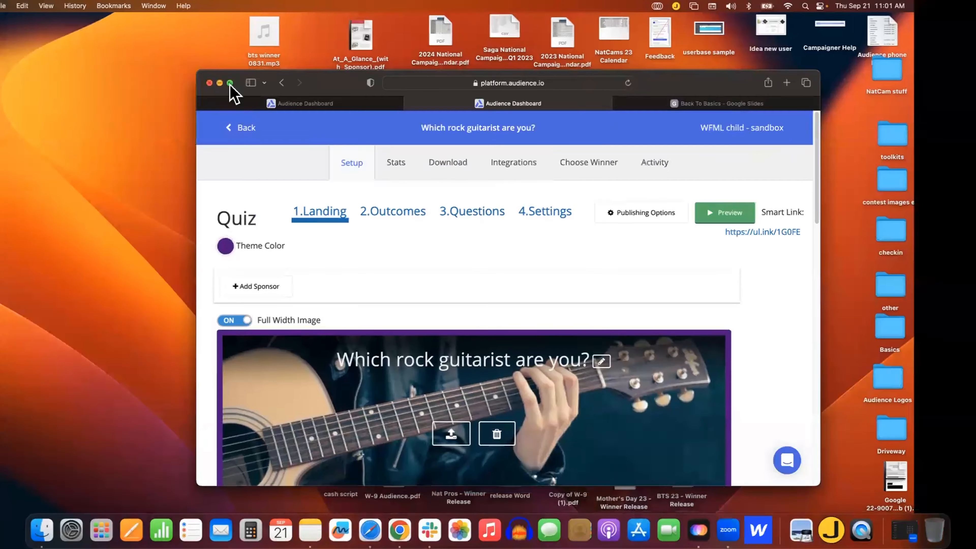
left_click(230, 83)
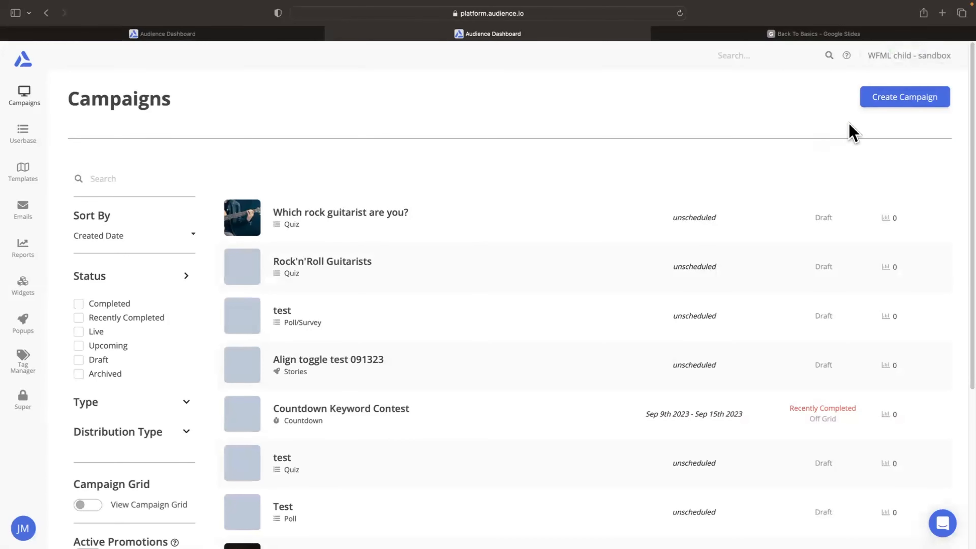
Look at the campaign types offered for a new campaign, including Quiz, and close the chooser without creating one
left_click(881, 102)
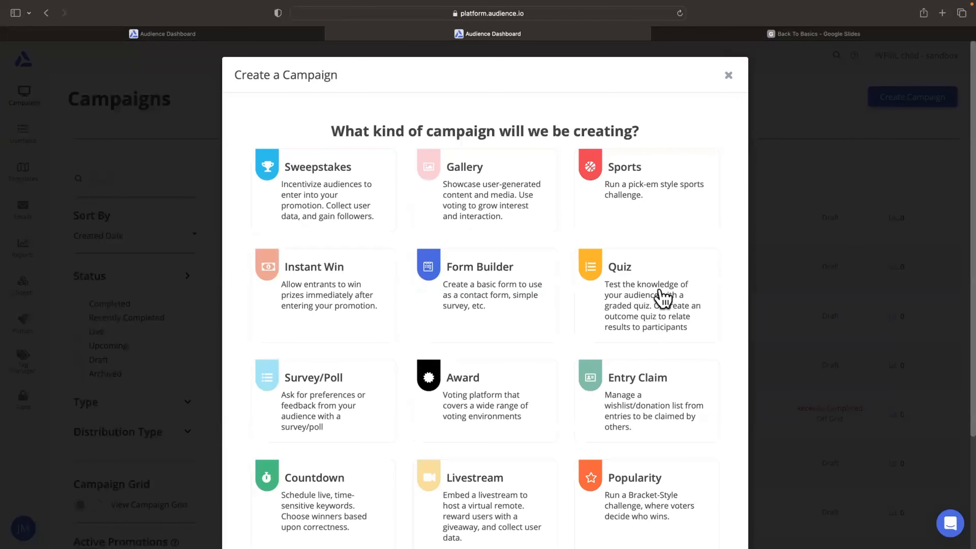
left_click(781, 291)
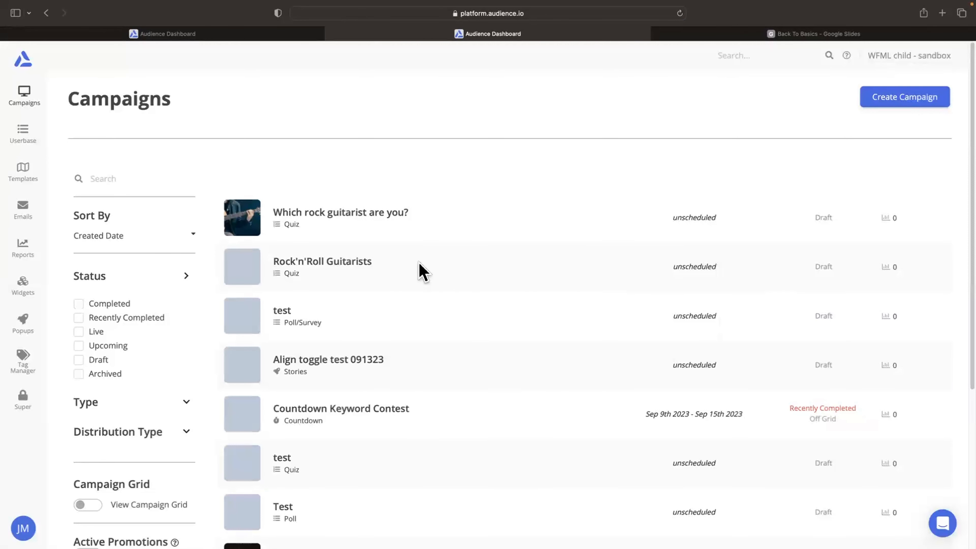
Open the existing Rock'n'Roll Guitarists quiz and make its landing page title editable
left_click(351, 266)
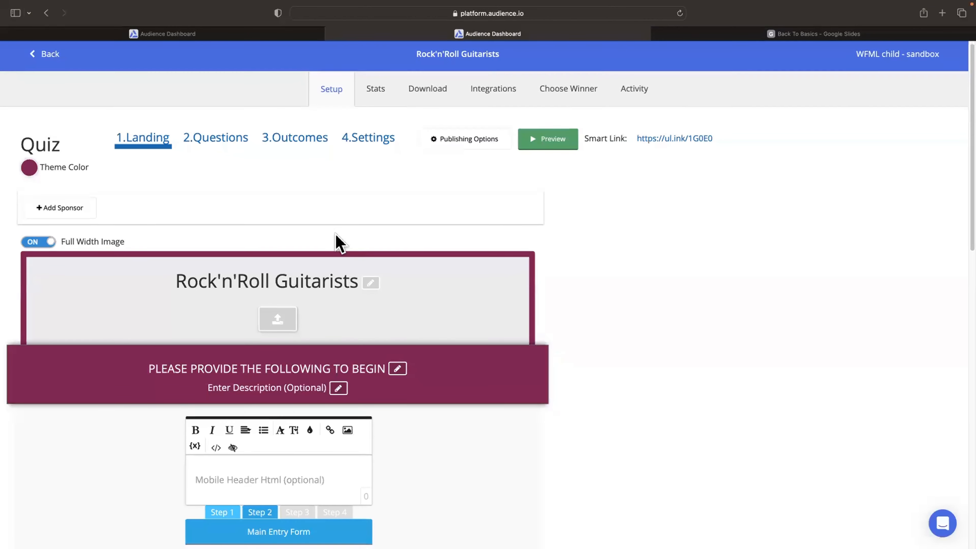
scroll(339, 242, "down", 1)
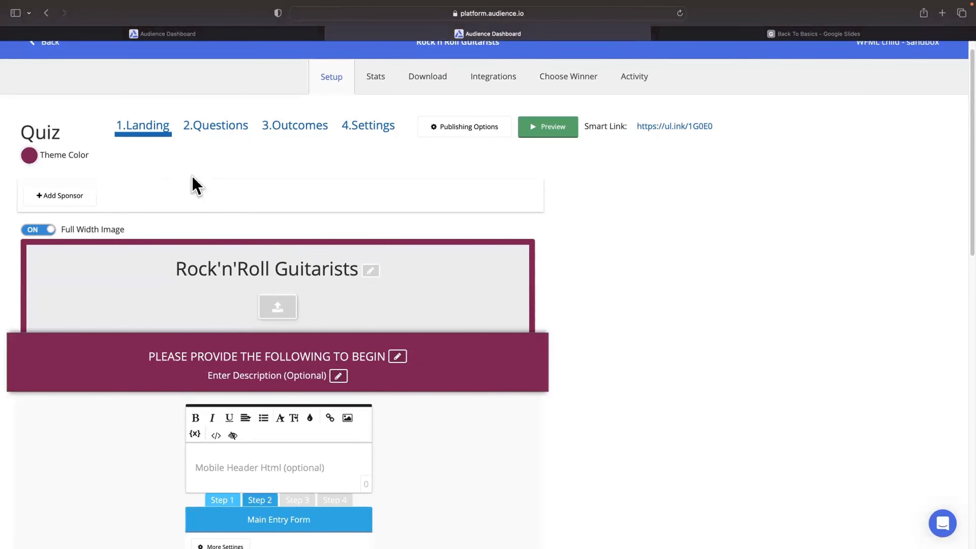
left_click(339, 266)
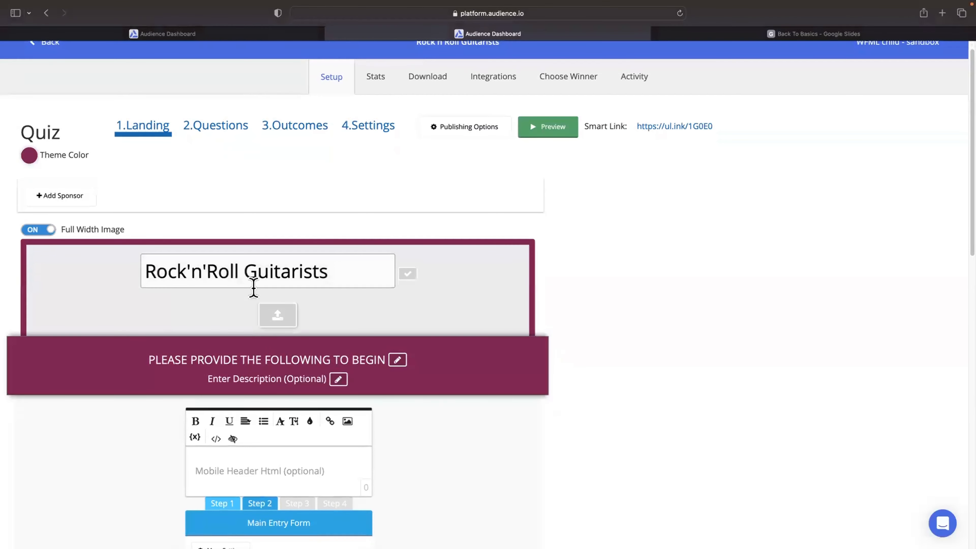
Search the stock images for "guitar" to find a header image for the quiz landing page
left_click(276, 316)
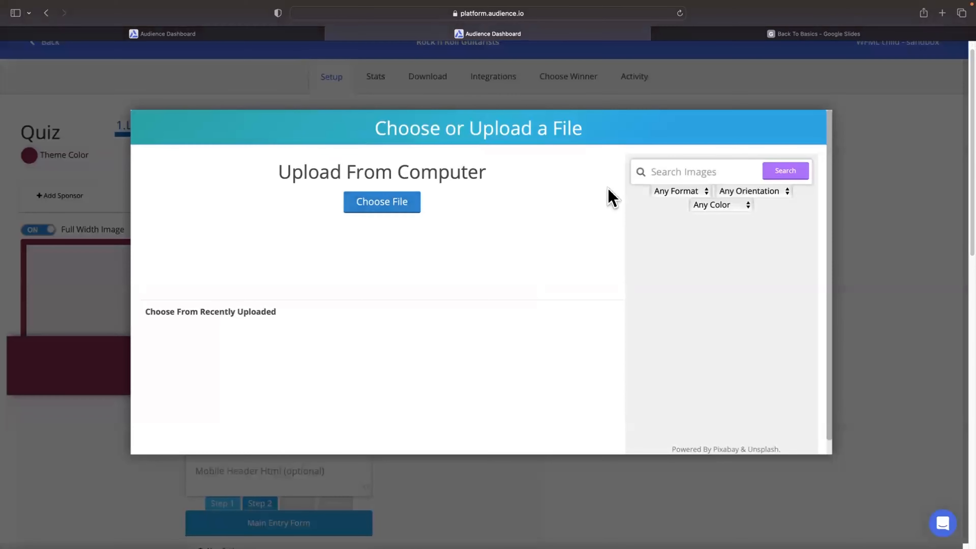
left_click(697, 171)
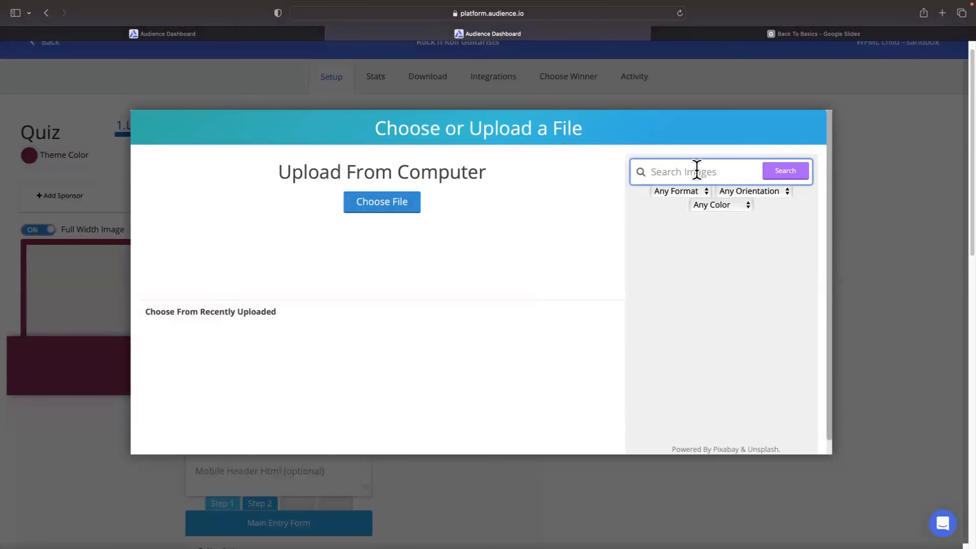
type("guitar")
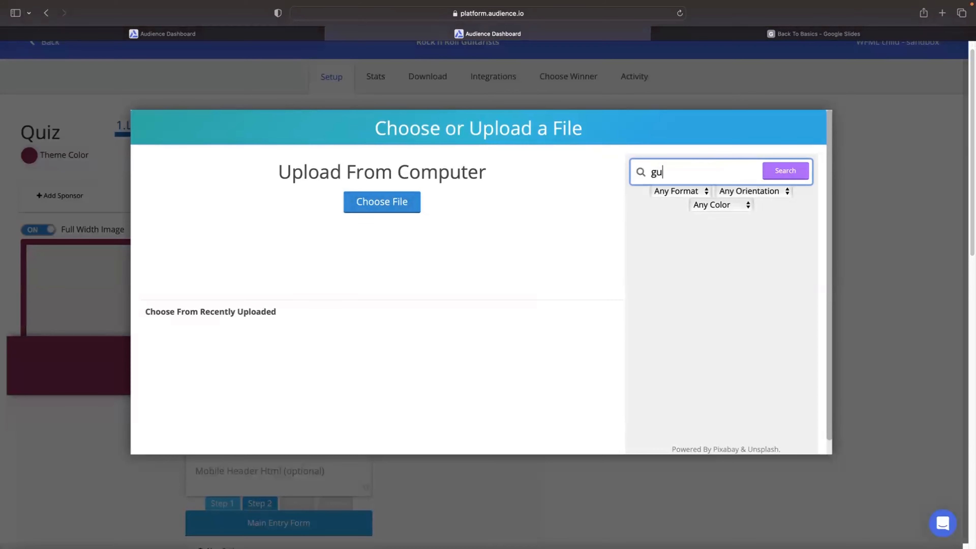
left_click(774, 174)
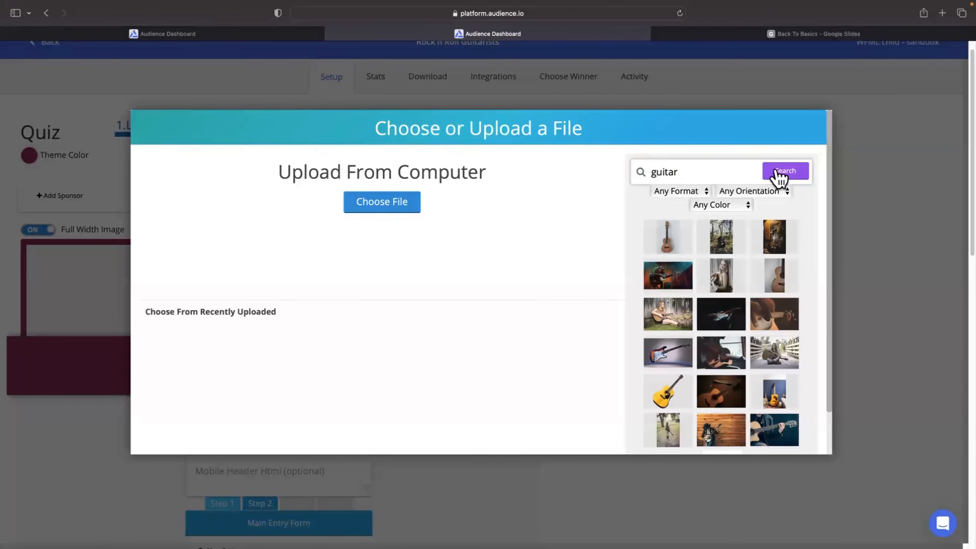
Use the stock close-up photo of hands playing an acoustic guitar against a dark background as the landing page header image
left_click(666, 280)
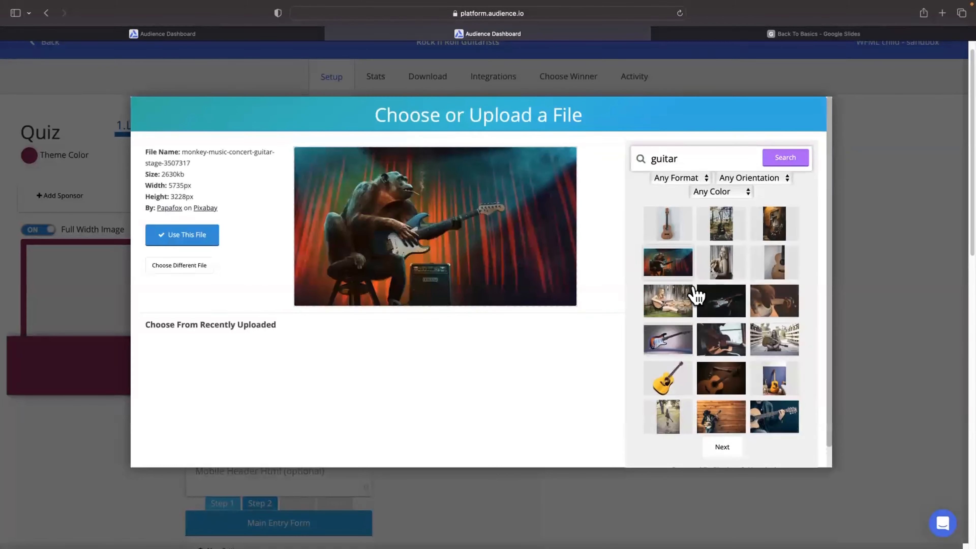
left_click(777, 308)
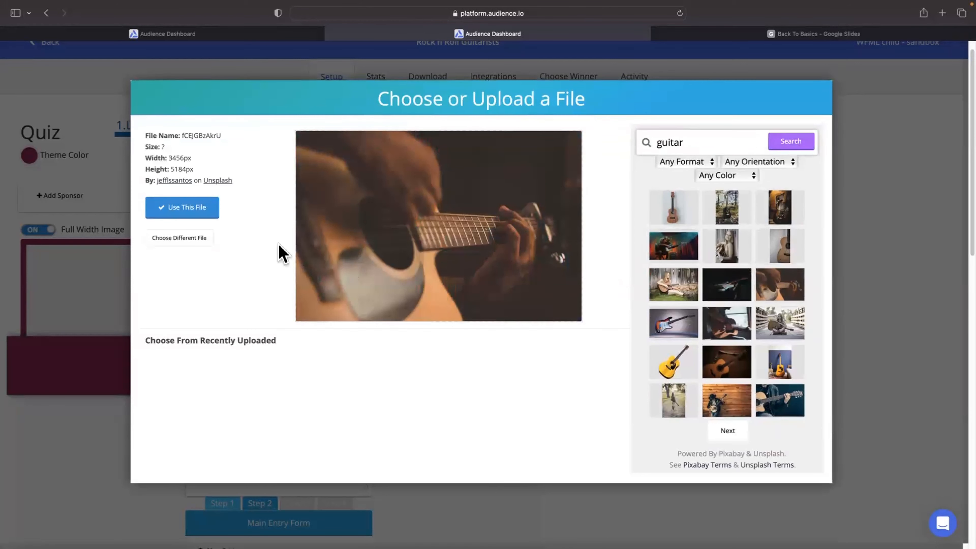
left_click(193, 210)
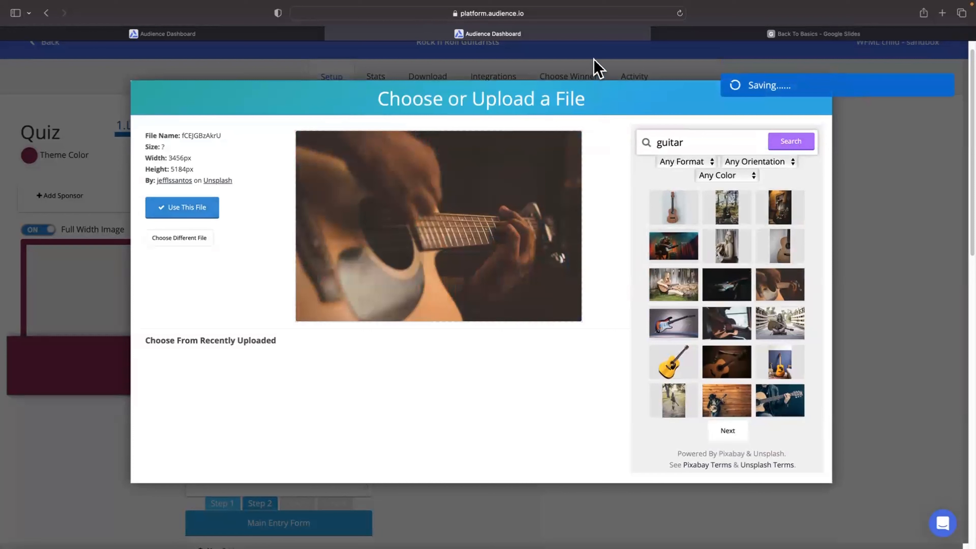
left_click(595, 66)
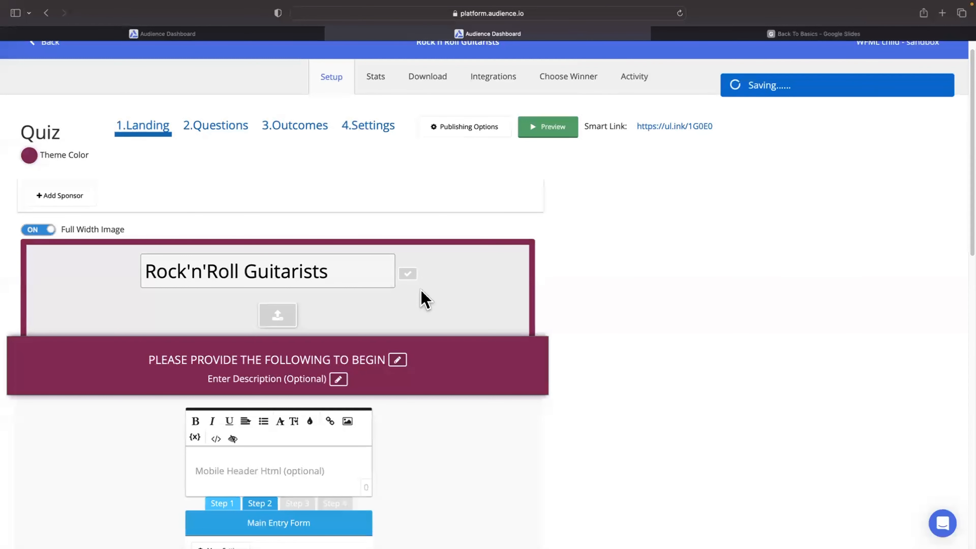
scroll(424, 293, "down", 2)
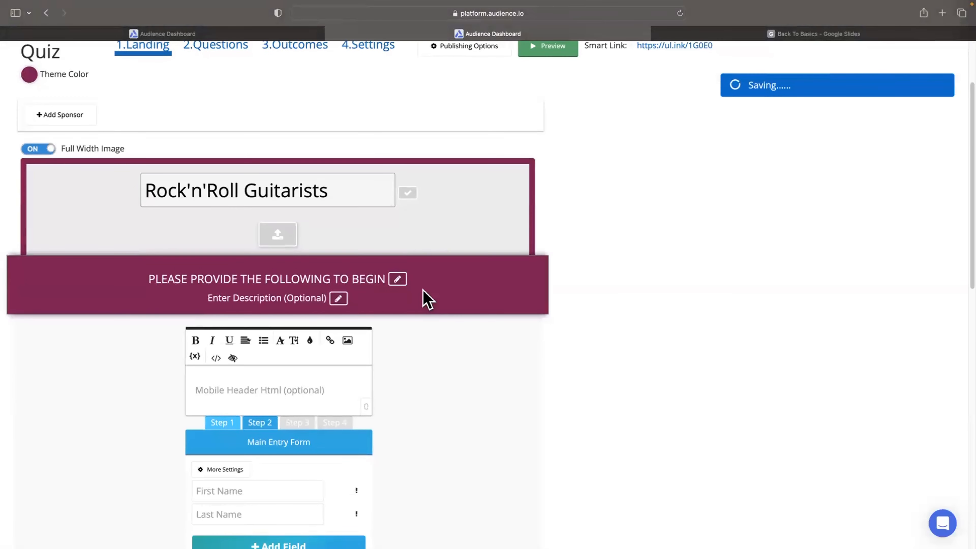
scroll(424, 292, "up", 2)
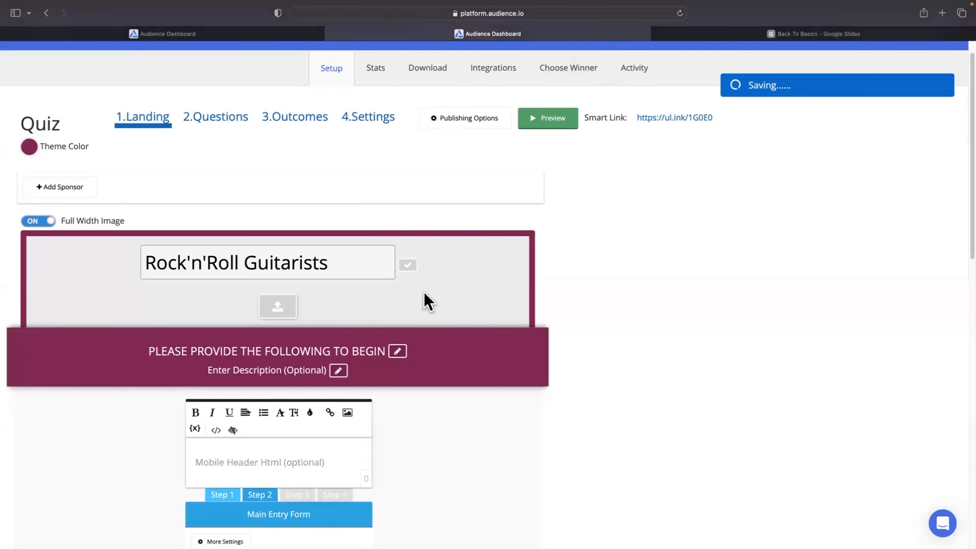
left_click(282, 310)
left_click(665, 173)
left_click(857, 239)
scroll(473, 312, "down", 3)
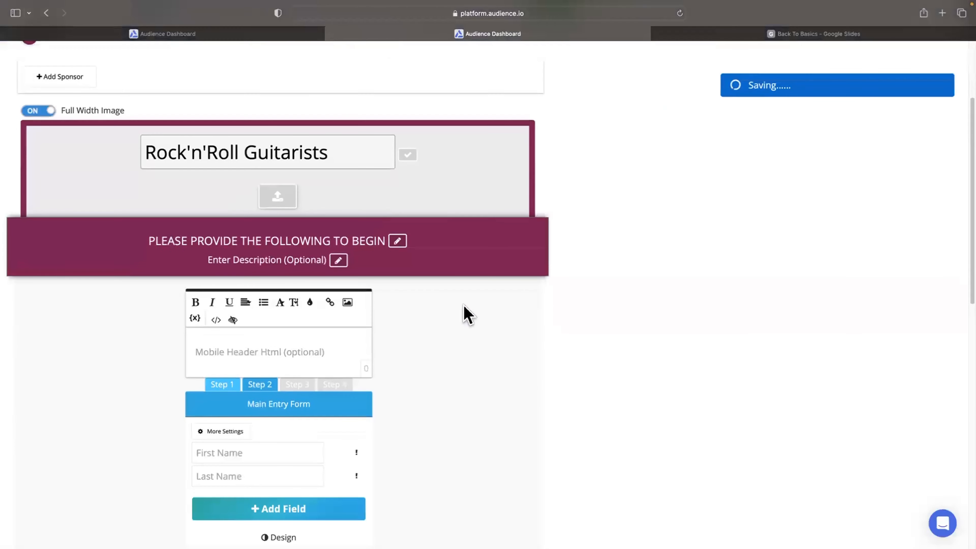
scroll(465, 313, "up", 4)
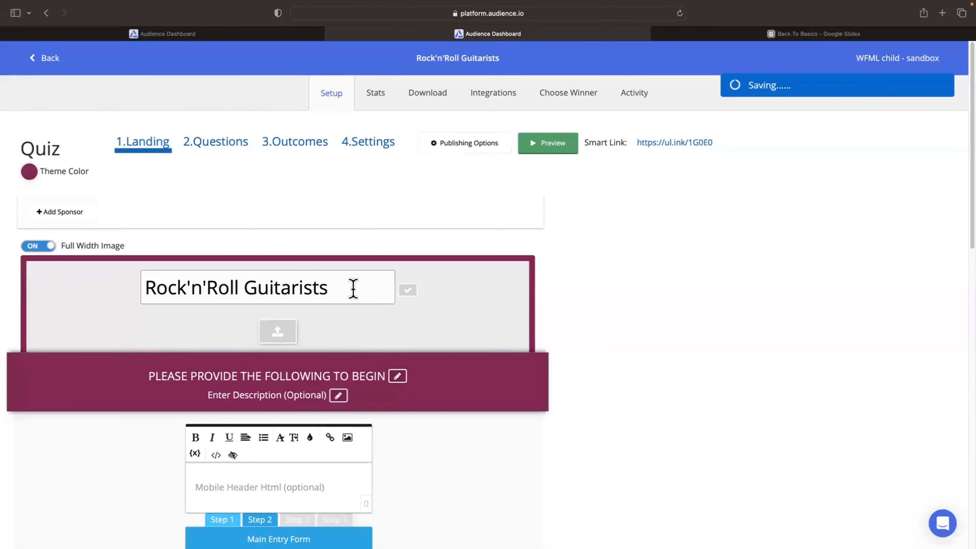
Finish editing the landing page title, keeping Rock'n'Roll Guitarists as the text
key("Return")
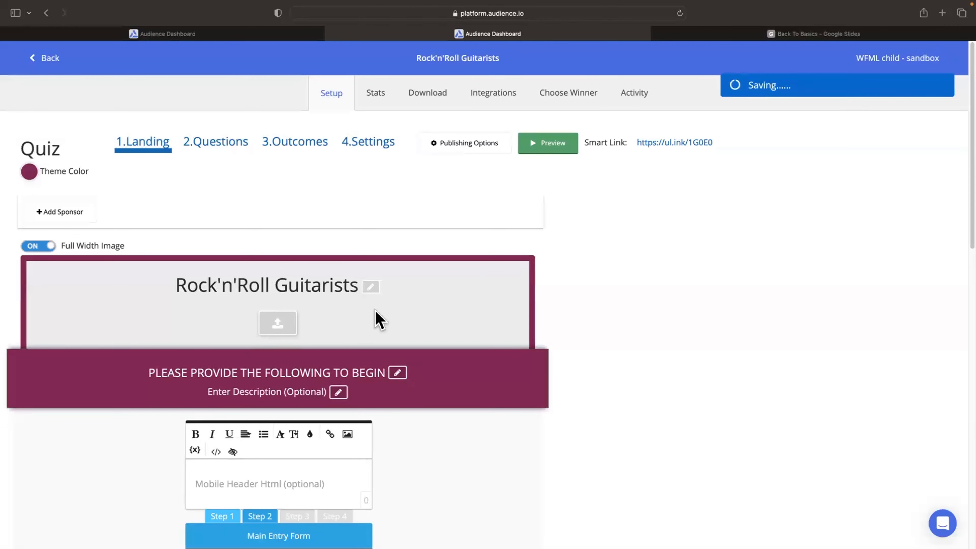
scroll(381, 314, "down", 4)
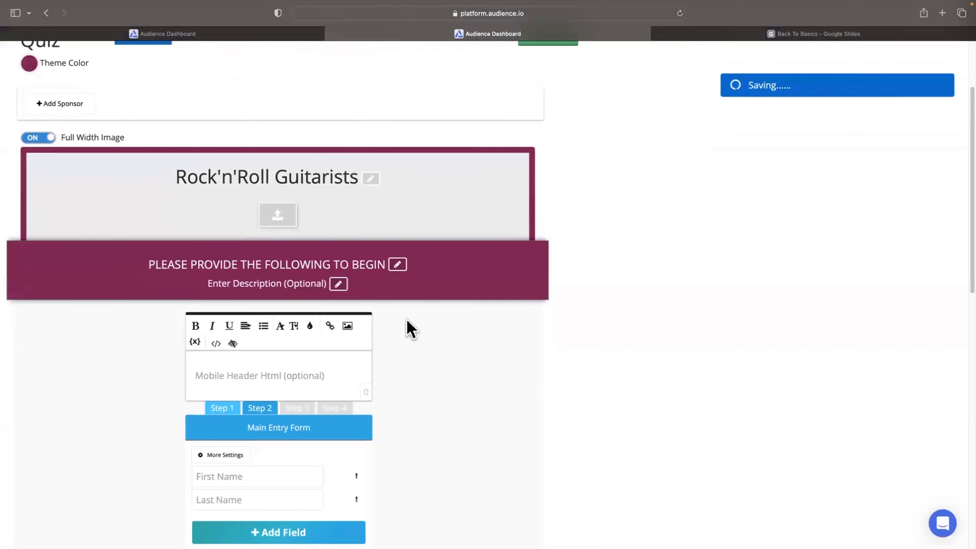
scroll(408, 327, "up", 6)
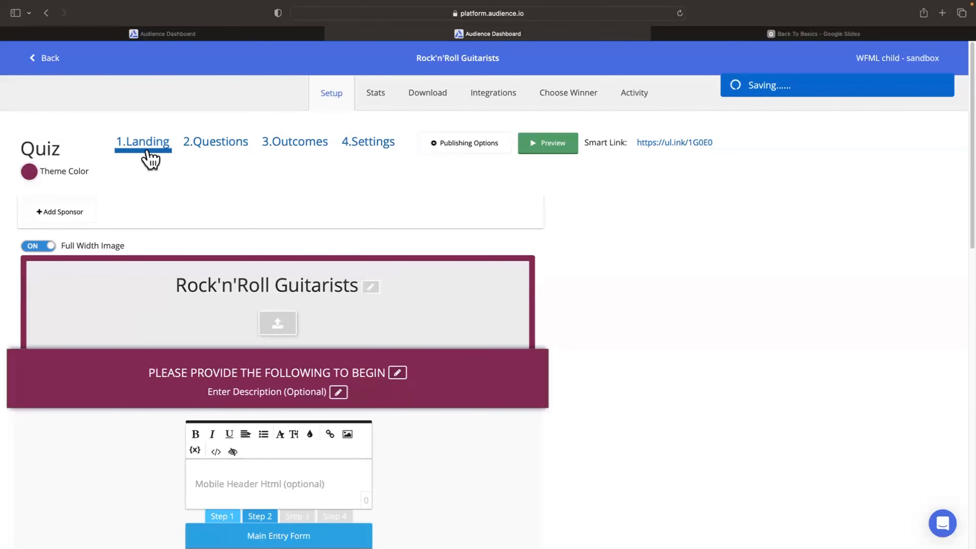
scroll(387, 262, "down", 1)
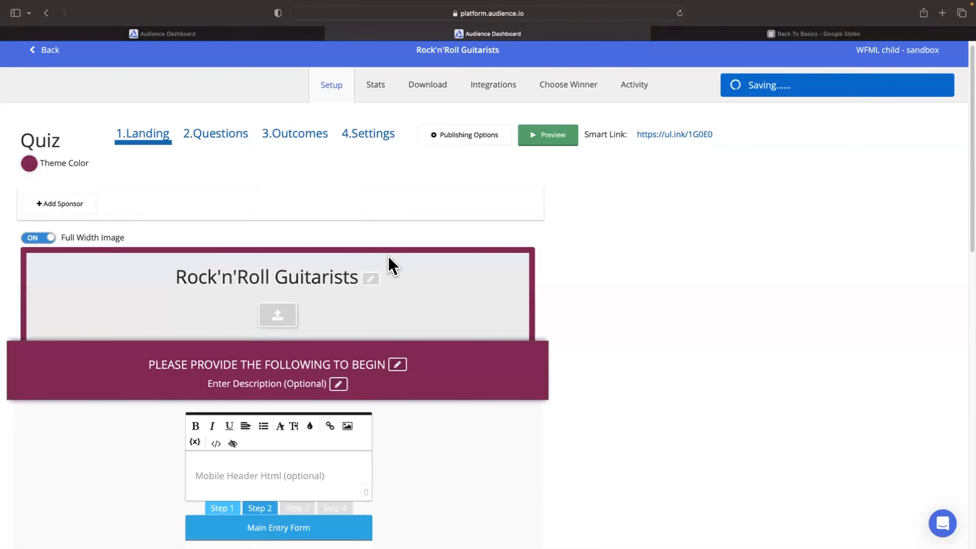
scroll(389, 257, "up", 1)
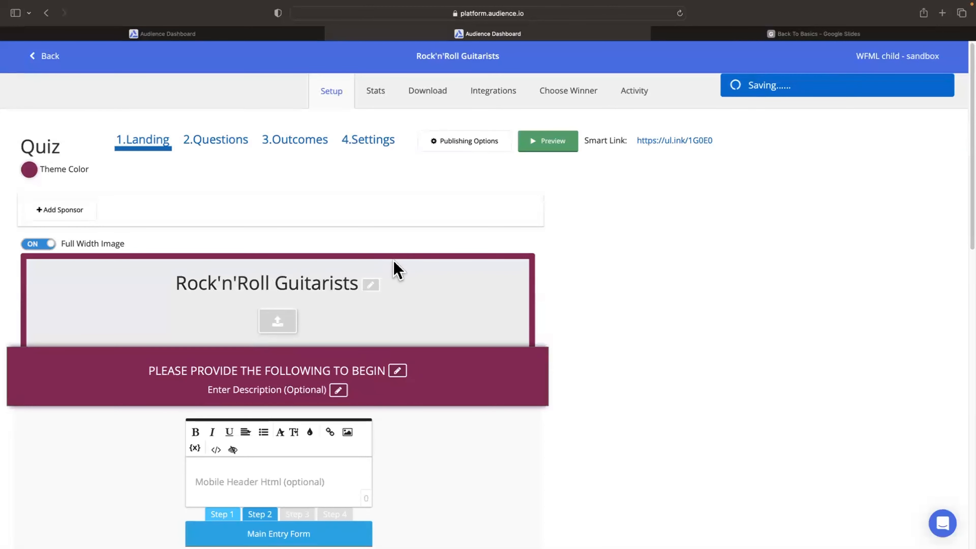
scroll(400, 271, "down", 5)
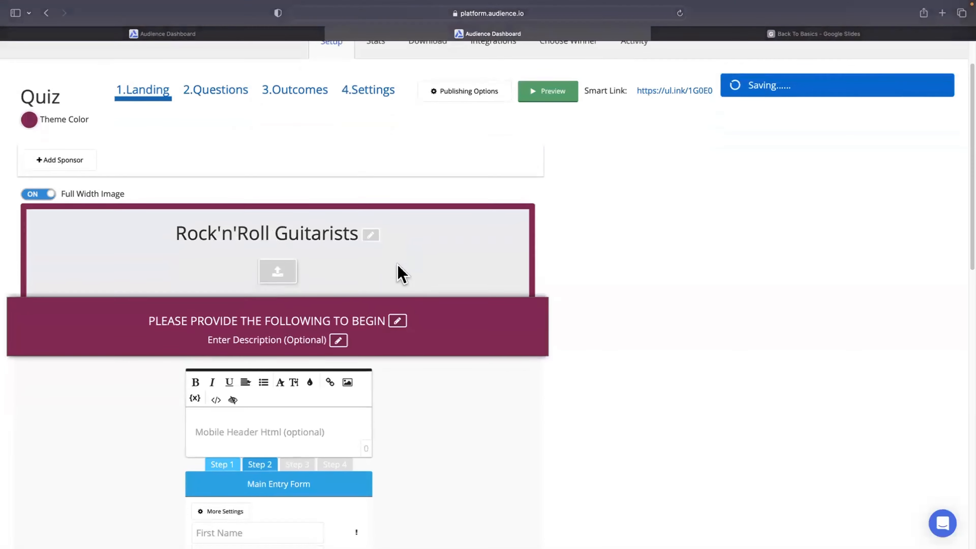
scroll(411, 274, "down", 6)
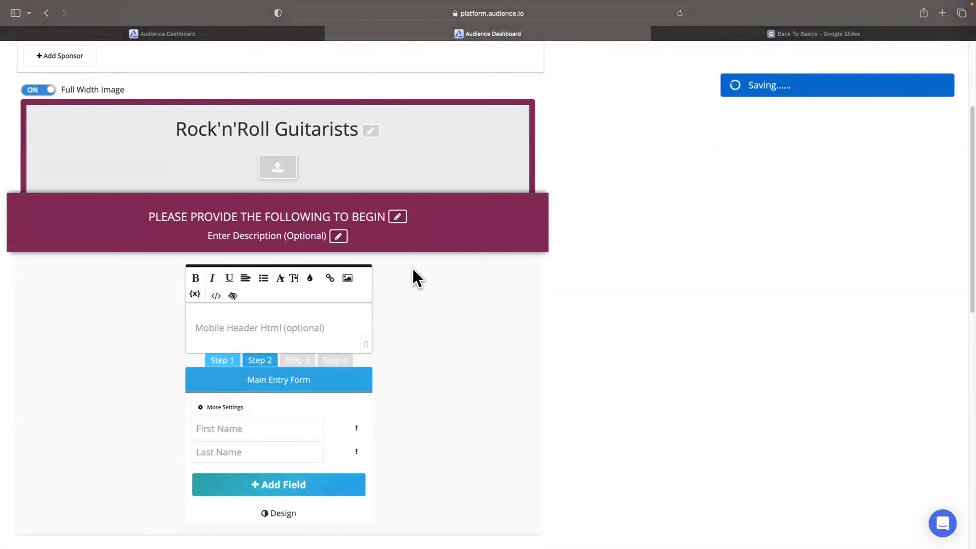
scroll(416, 278, "down", 2)
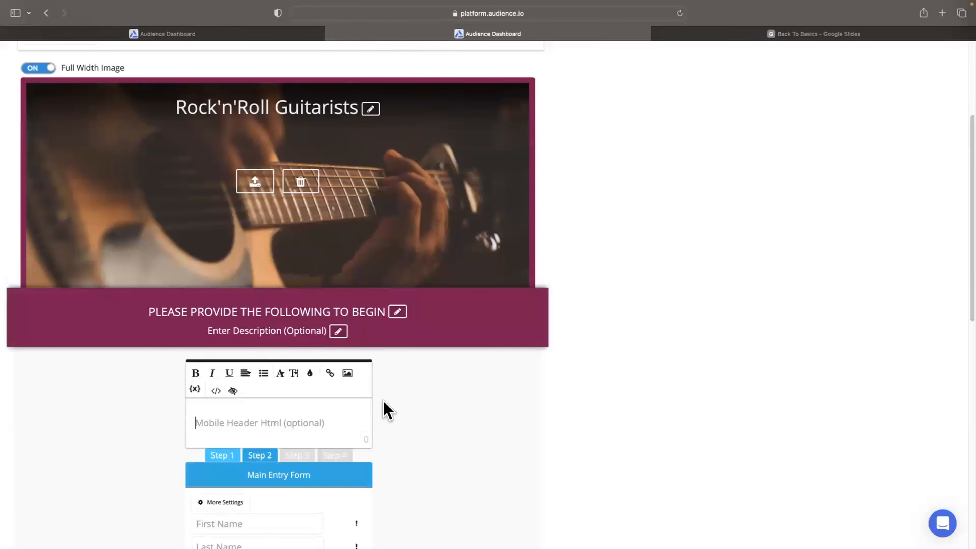
Add a User Birthday field to the quiz's main entry form
scroll(394, 406, "down", 3)
scroll(400, 407, "down", 2)
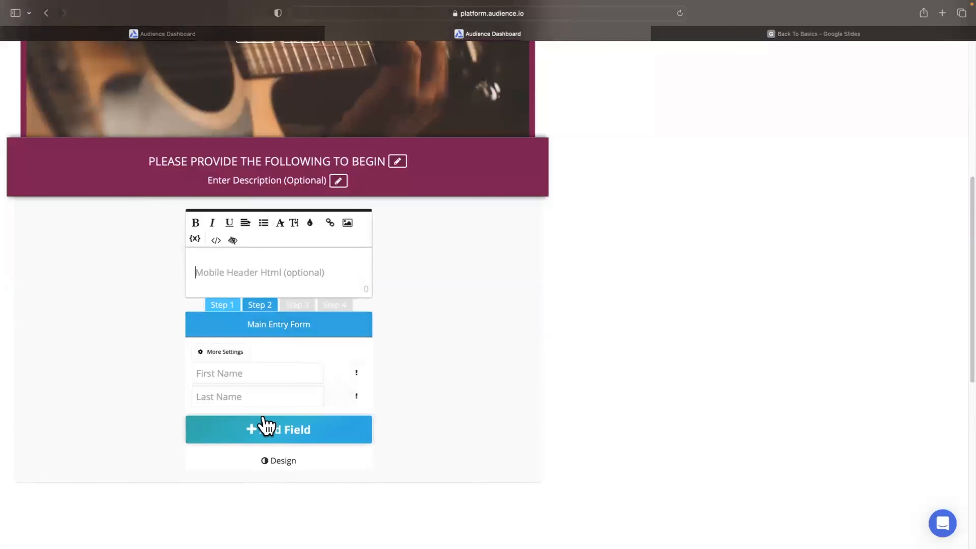
left_click(263, 431)
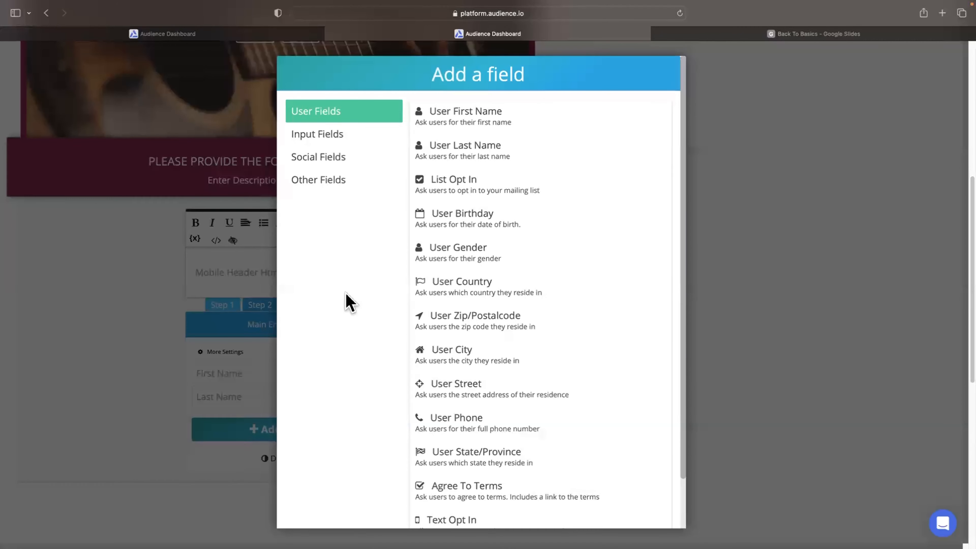
left_click(468, 226)
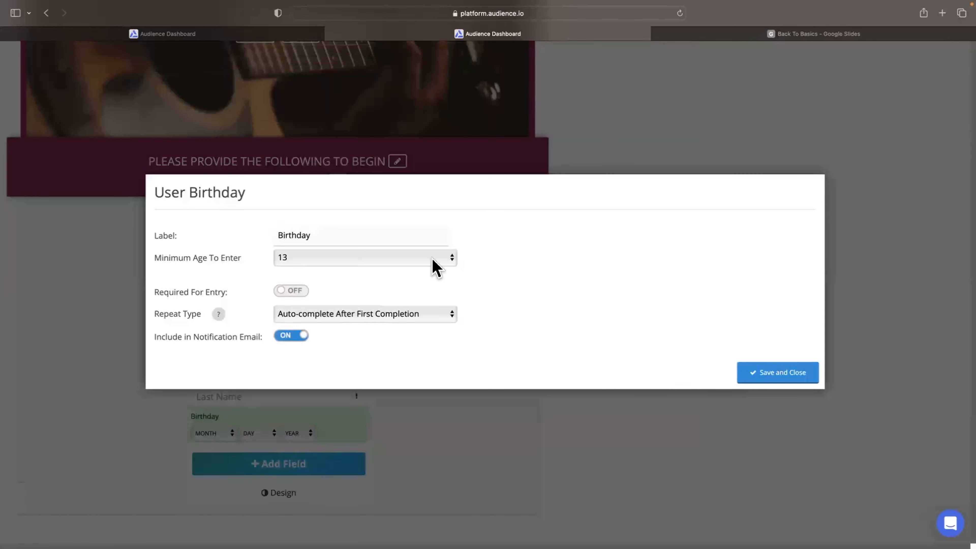
Set the Birthday field's minimum age to enter to 18, make it required for entry, and save it
left_click(432, 258)
left_click(402, 322)
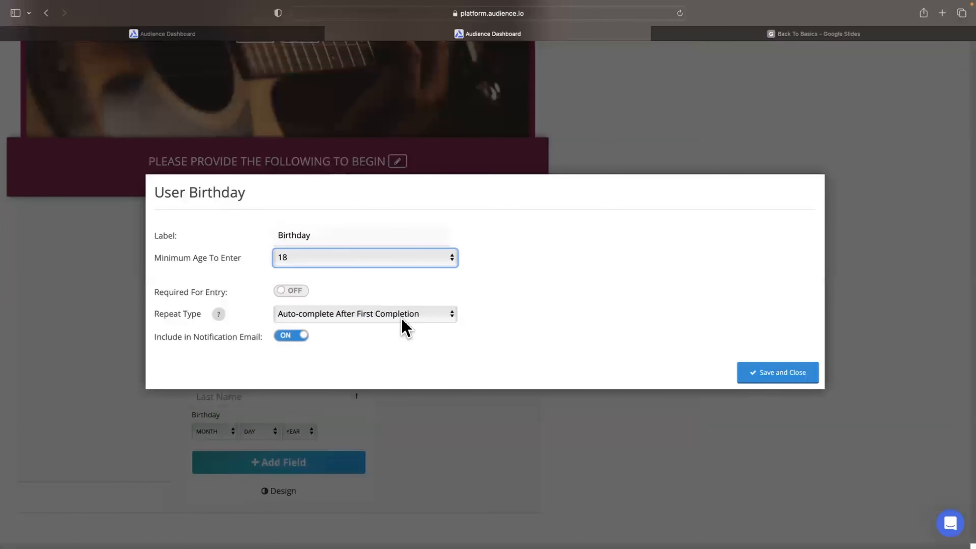
left_click(291, 291)
left_click(776, 373)
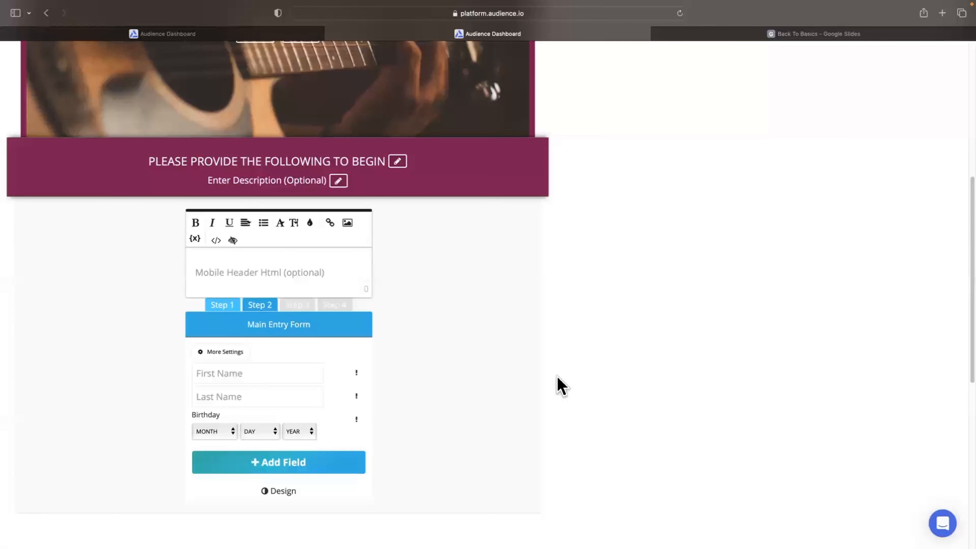
Look through the User, Input, Social and Other field types that can be added to the main entry form
scroll(325, 379, "down", 2)
left_click(302, 403)
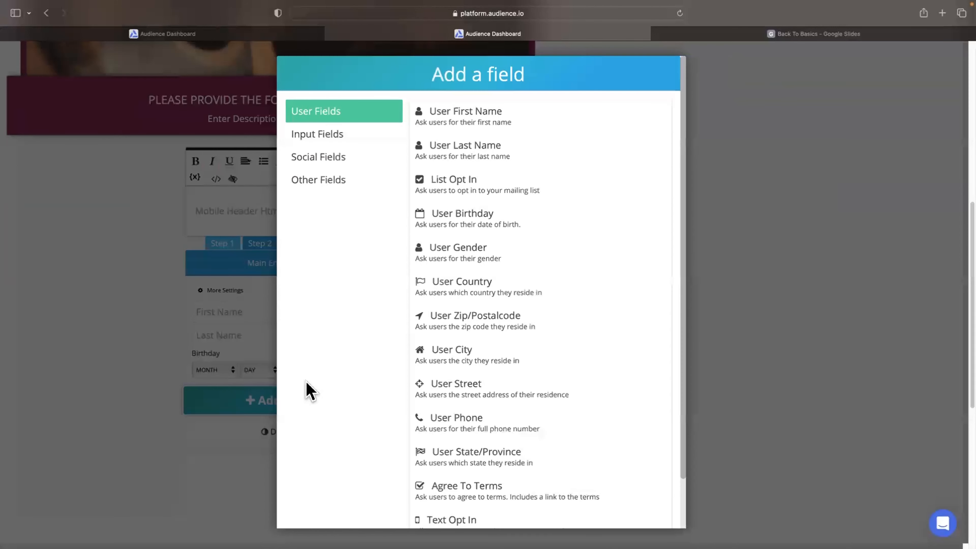
scroll(461, 304, "down", 2)
scroll(465, 303, "up", 2)
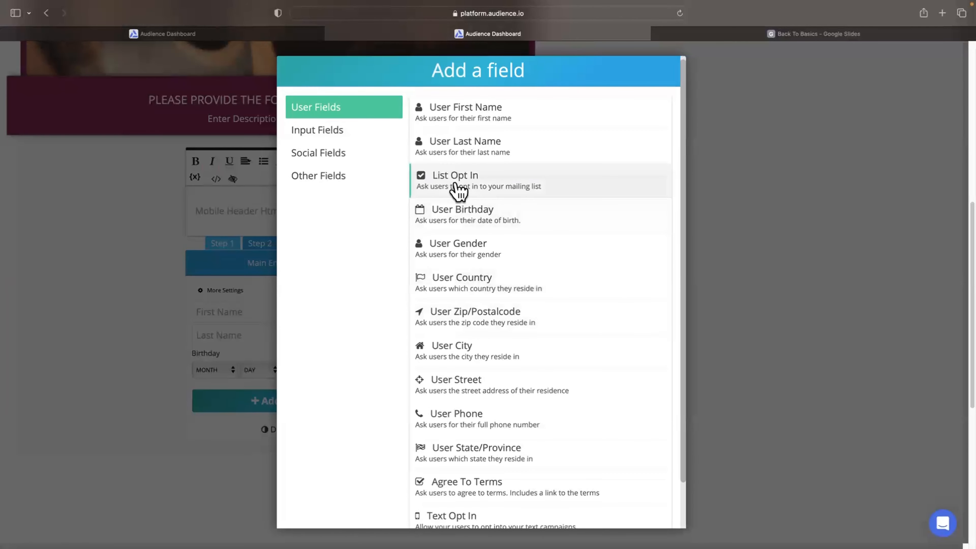
left_click(340, 133)
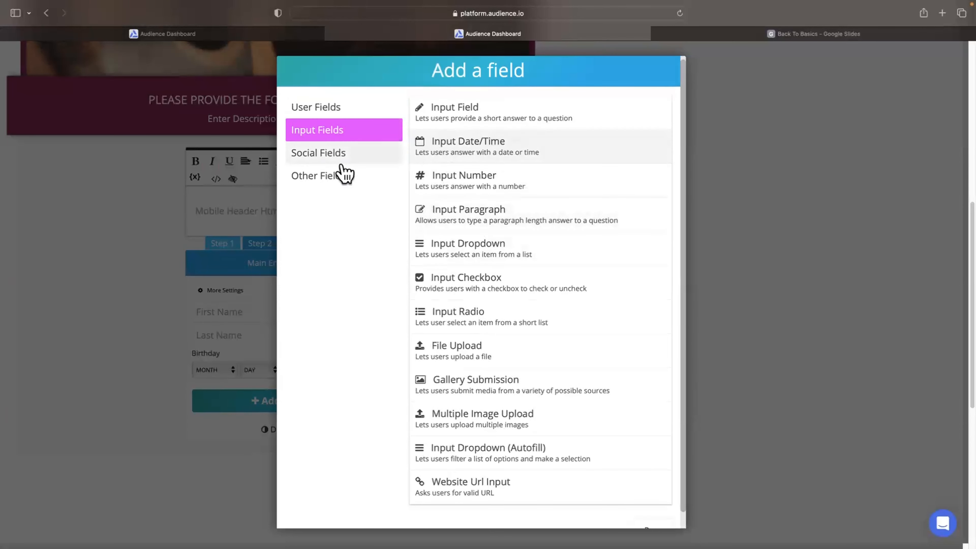
left_click(330, 154)
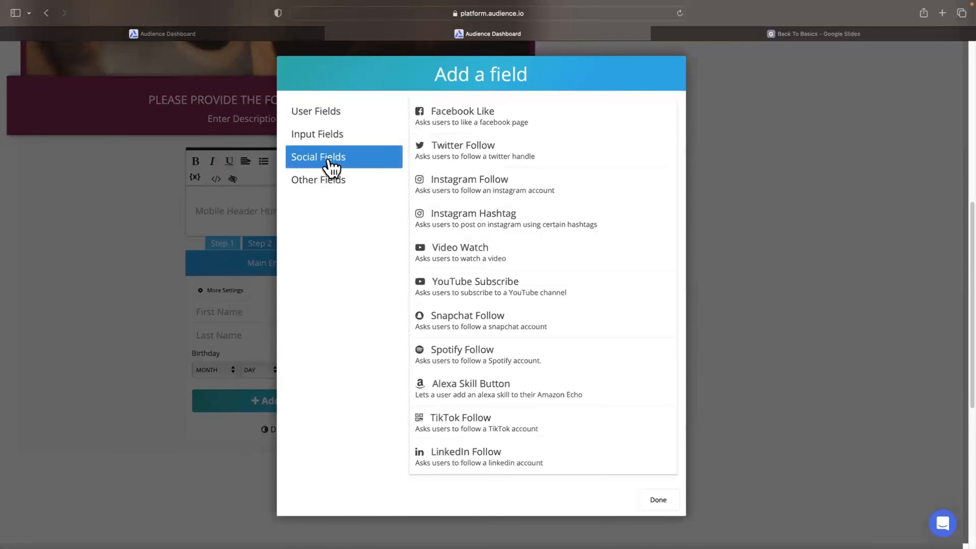
left_click(335, 185)
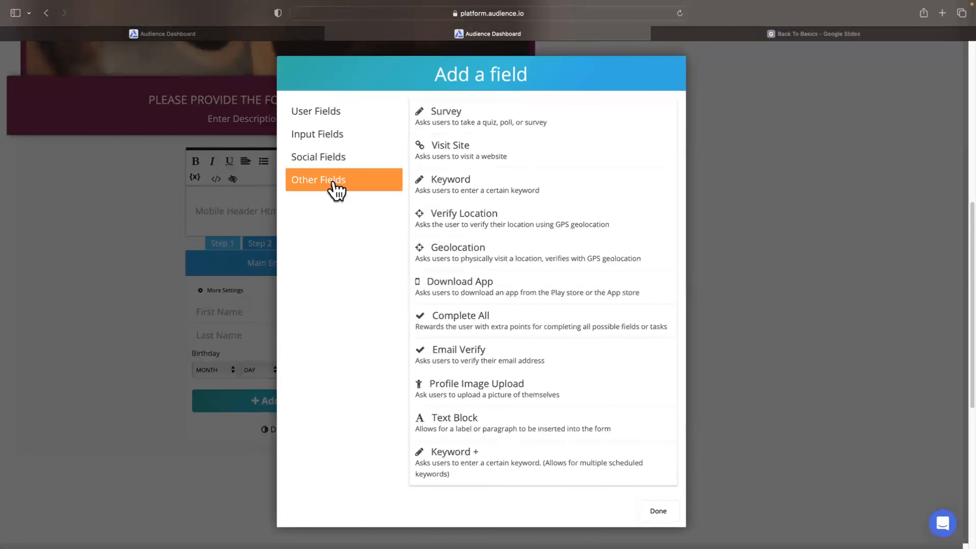
left_click(326, 119)
left_click(143, 264)
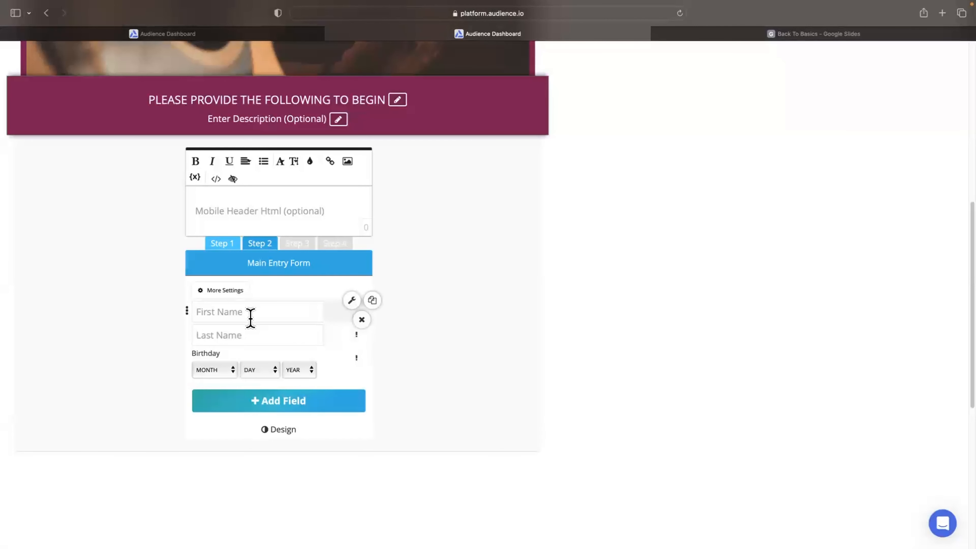
Review the landing page from its header image and title down to the main entry form fields
scroll(290, 346, "up", 10)
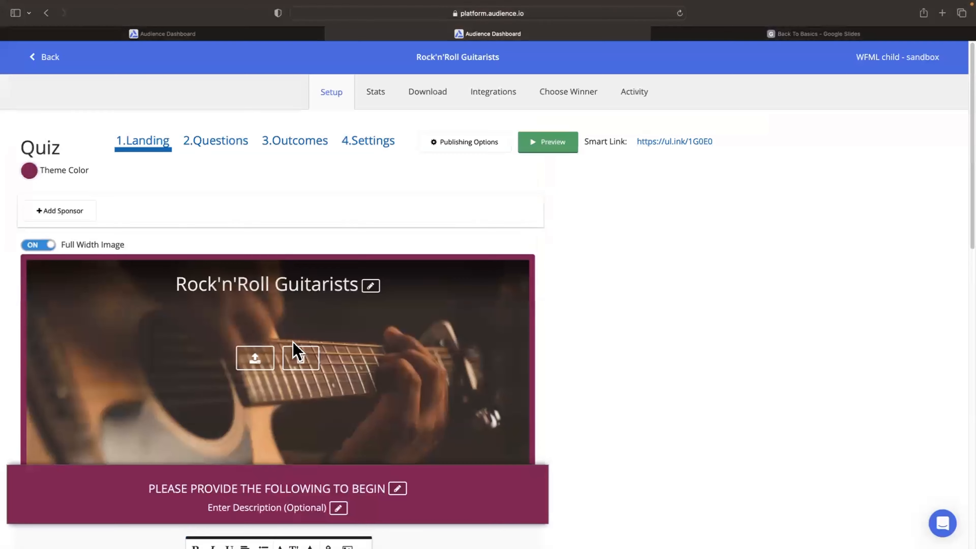
scroll(294, 343, "down", 2)
scroll(367, 362, "down", 2)
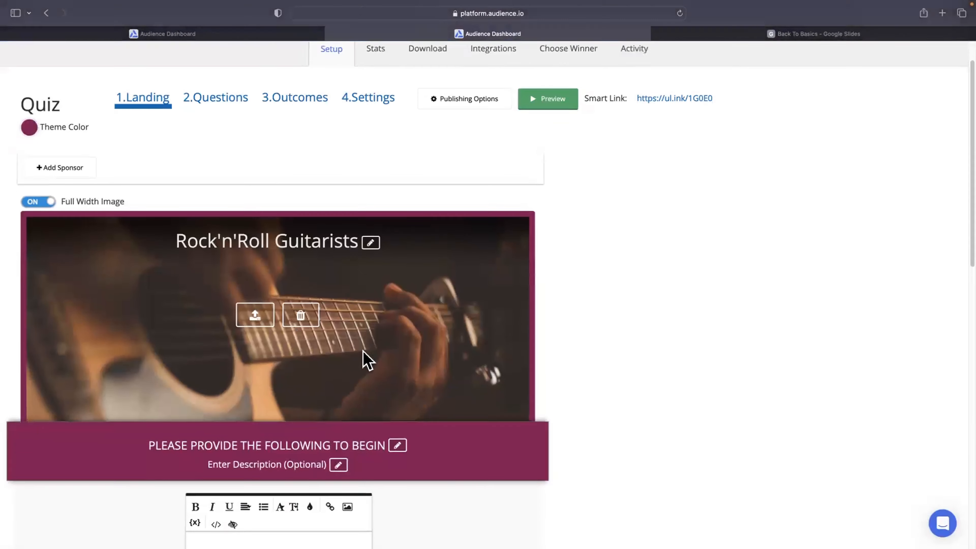
scroll(335, 320, "down", 1)
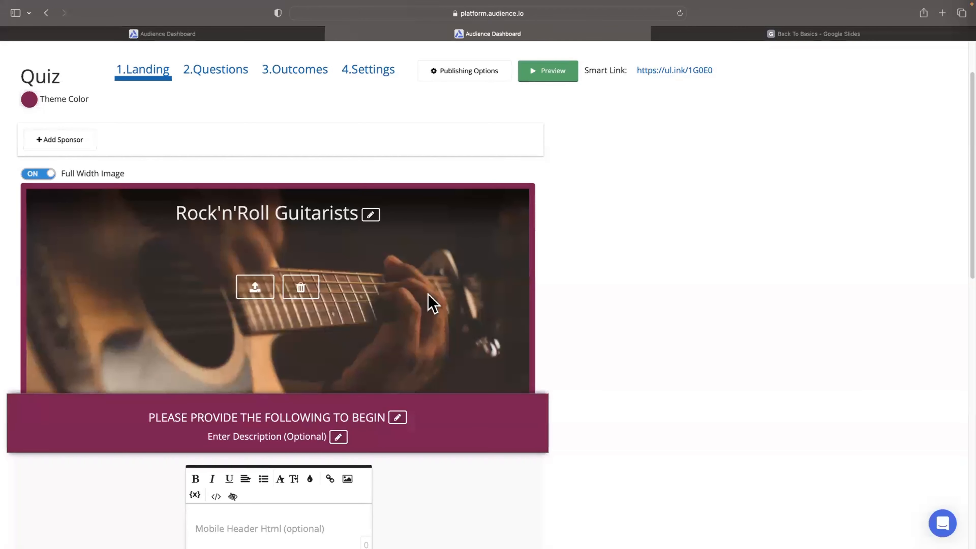
scroll(453, 292, "down", 7)
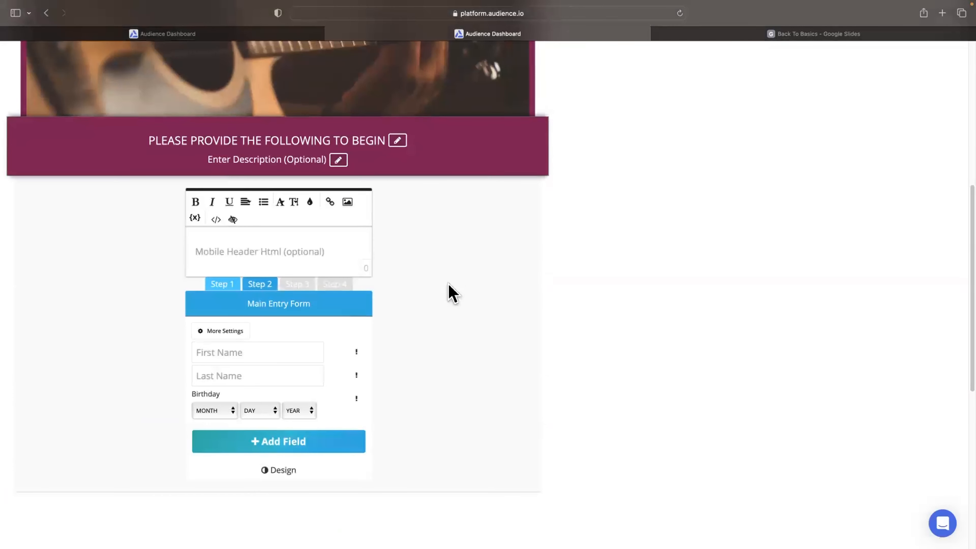
scroll(283, 307, "down", 1)
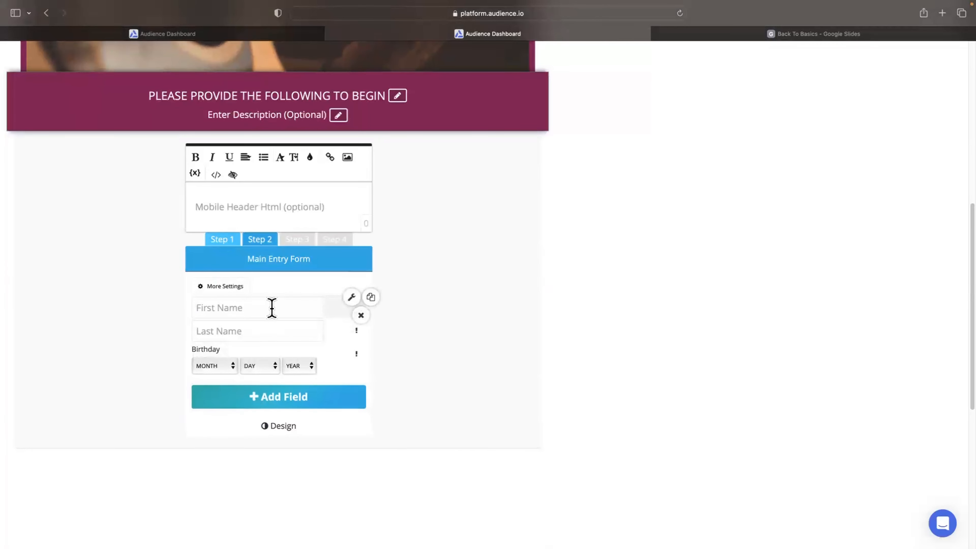
scroll(277, 307, "up", 5)
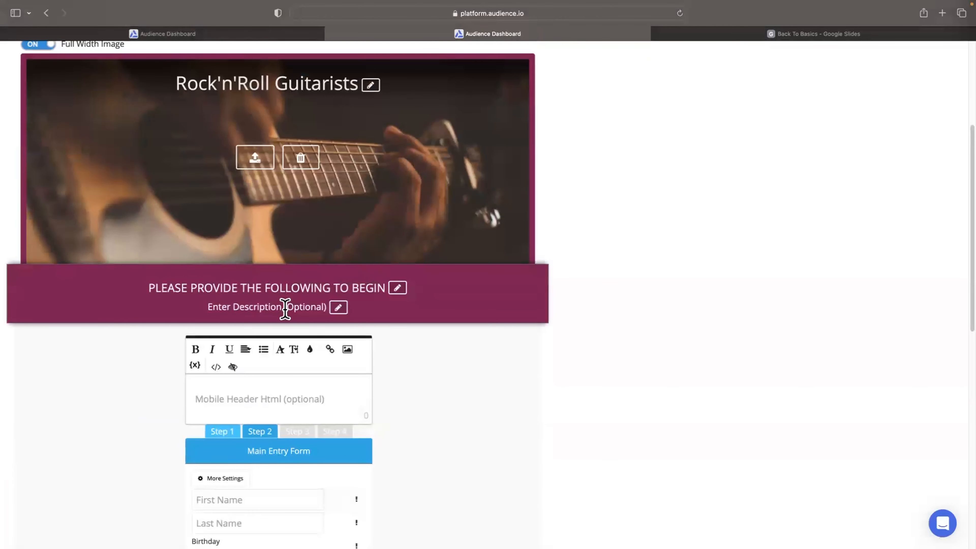
Change the quiz's theme color to dark blue #150c8c and check it on the landing page
scroll(285, 309, "up", 5)
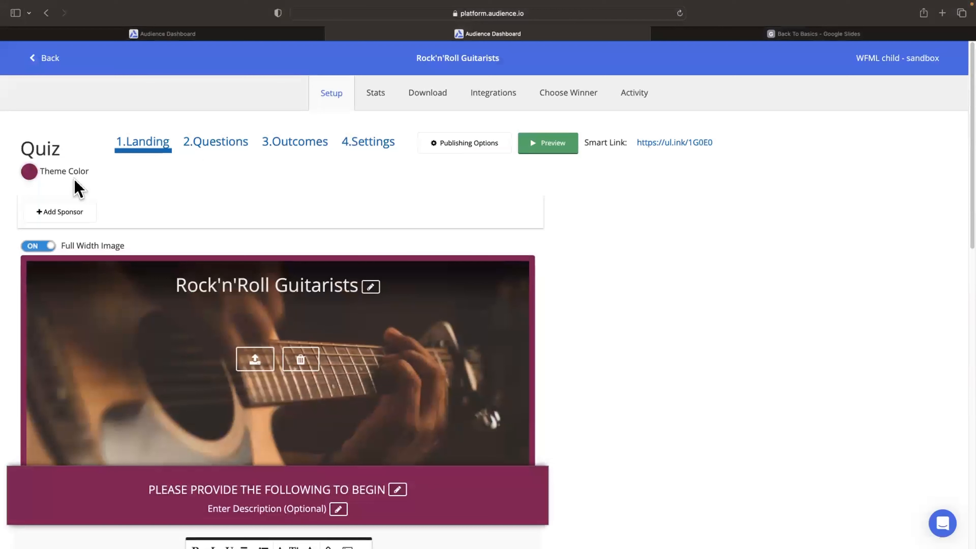
left_click(29, 173)
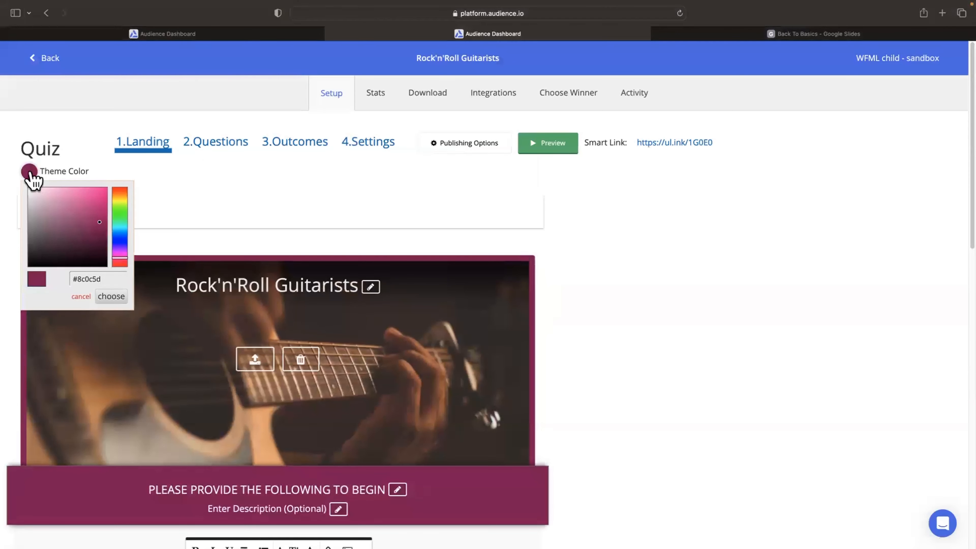
left_click(126, 241)
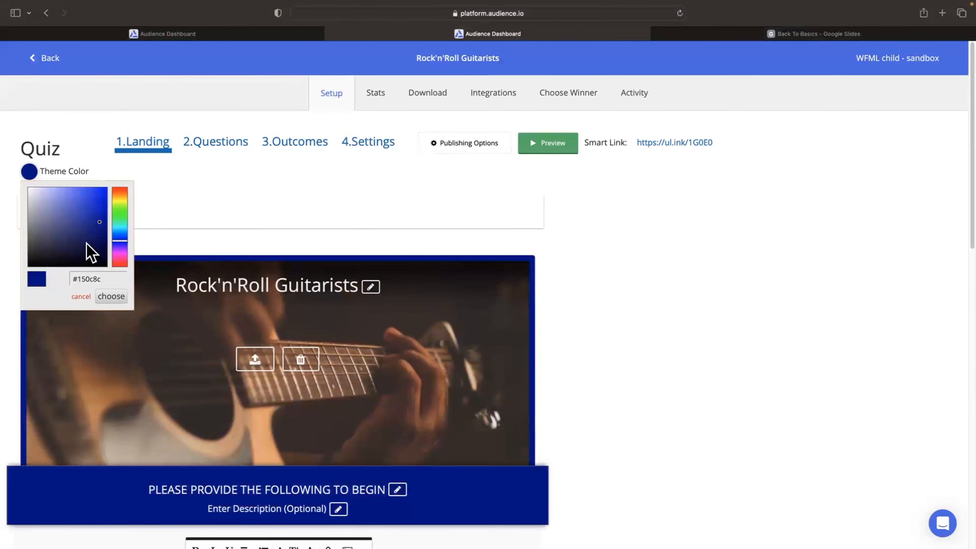
left_click(254, 174)
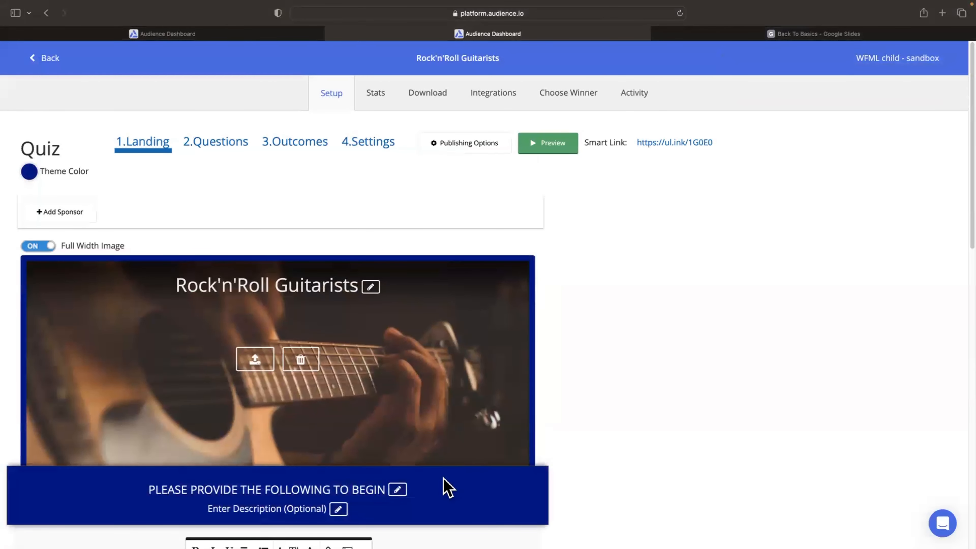
scroll(317, 446, "down", 3)
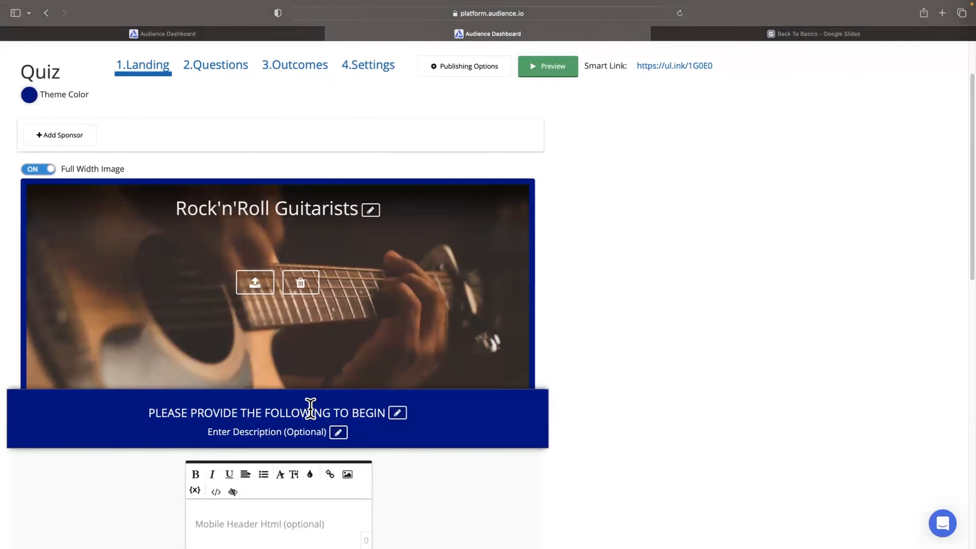
scroll(419, 441, "down", 6)
scroll(430, 442, "up", 10)
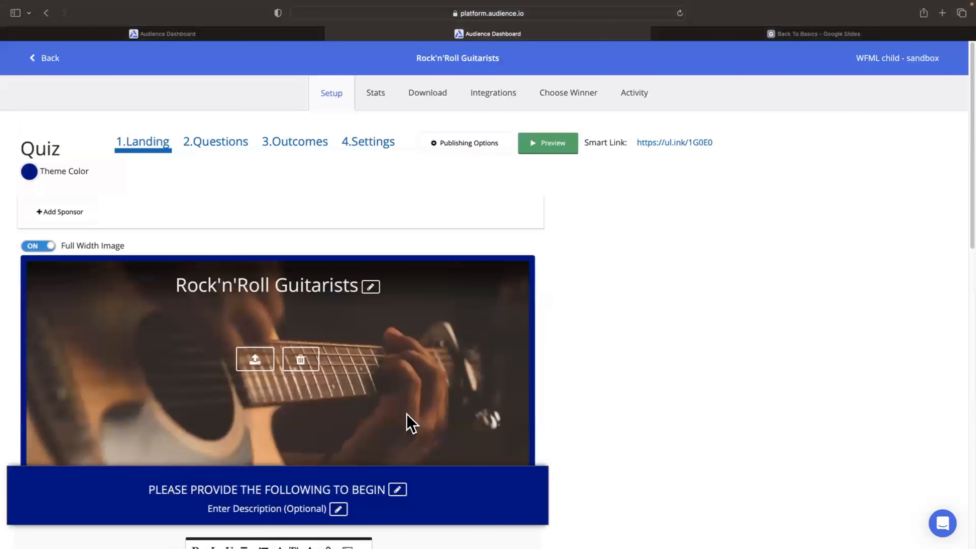
Add a third answer choice, Steve Vai, to the quiz question about Rolling Stone magazine appearances
left_click(212, 148)
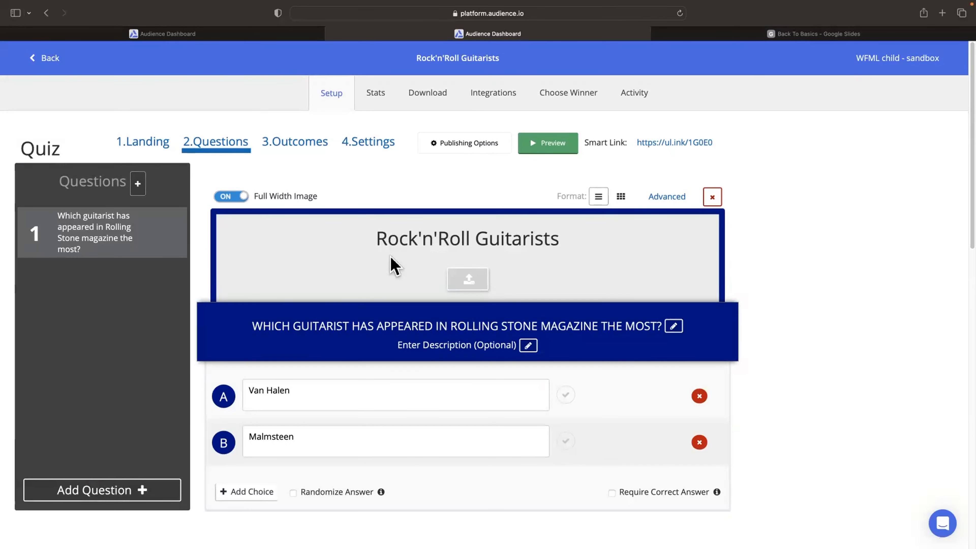
scroll(477, 371, "down", 1)
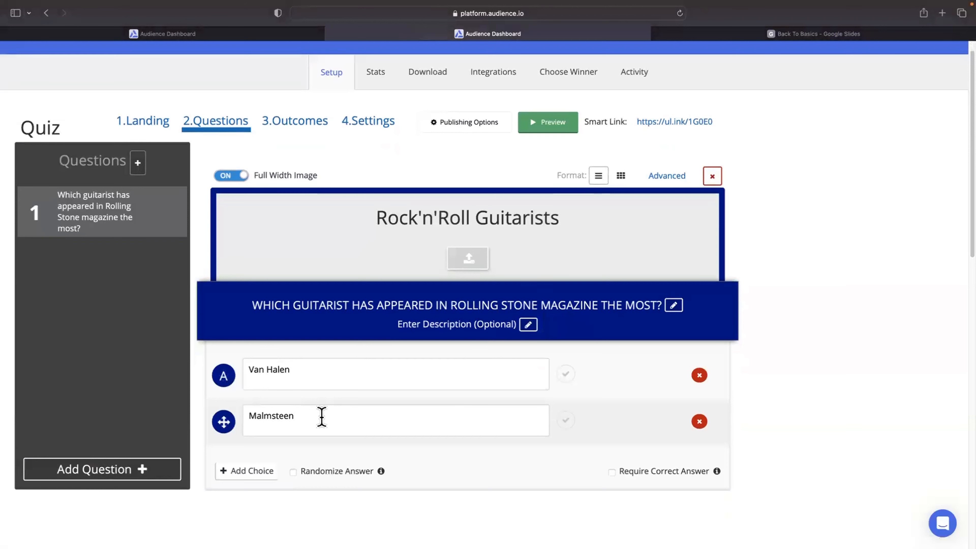
left_click(248, 471)
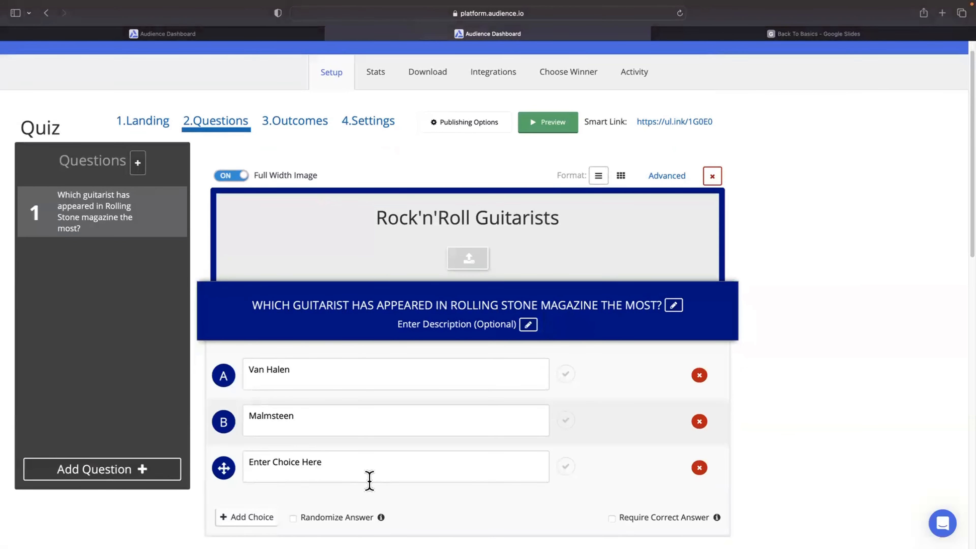
left_click(300, 462)
type("S")
left_click_drag(370, 464, 245, 450)
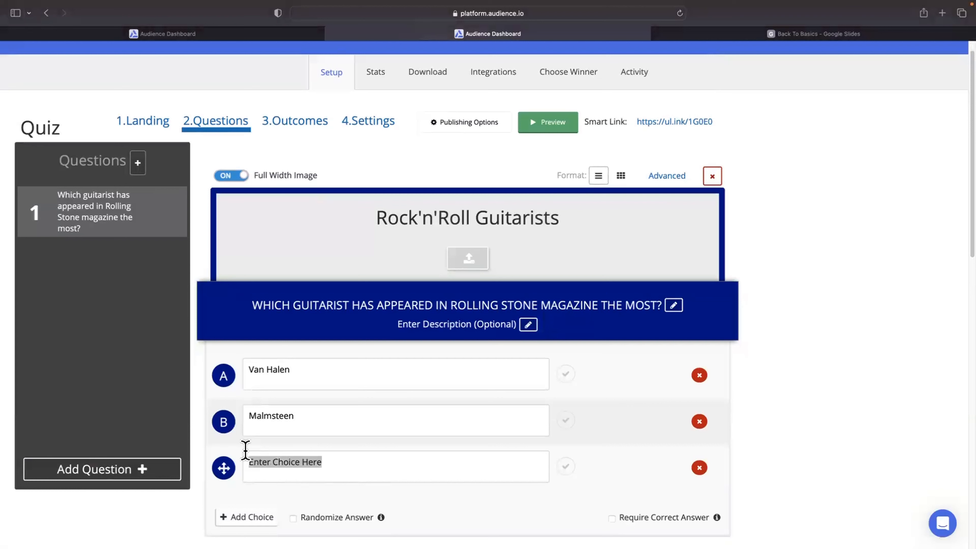
type("Steve Vai")
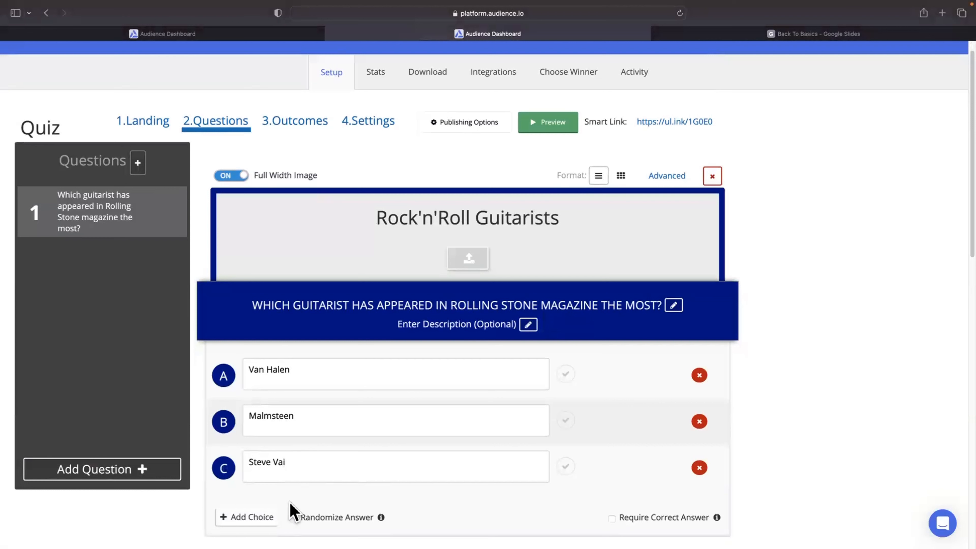
left_click(324, 490)
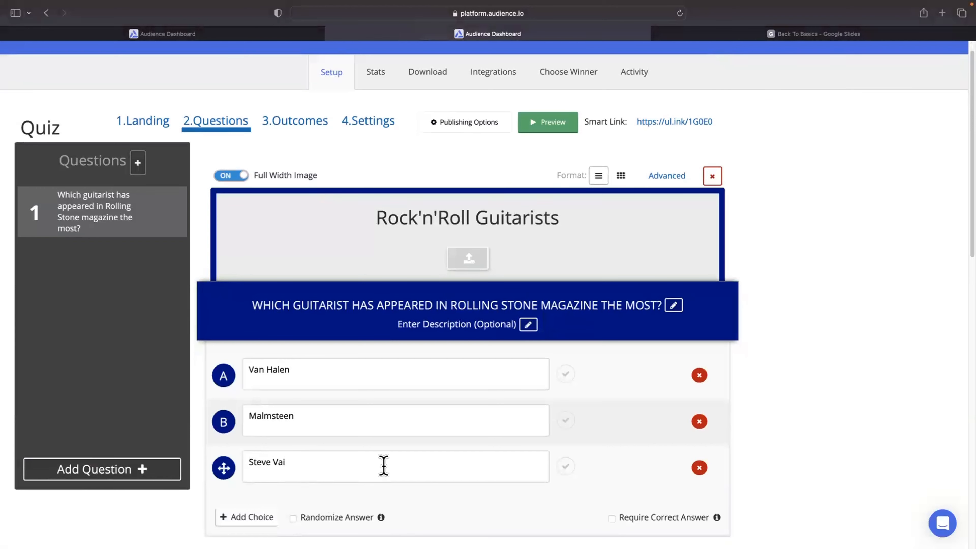
Require a correct answer for the Rolling Stone question and mark Van Halen as the correct choice
scroll(388, 462, "down", 3)
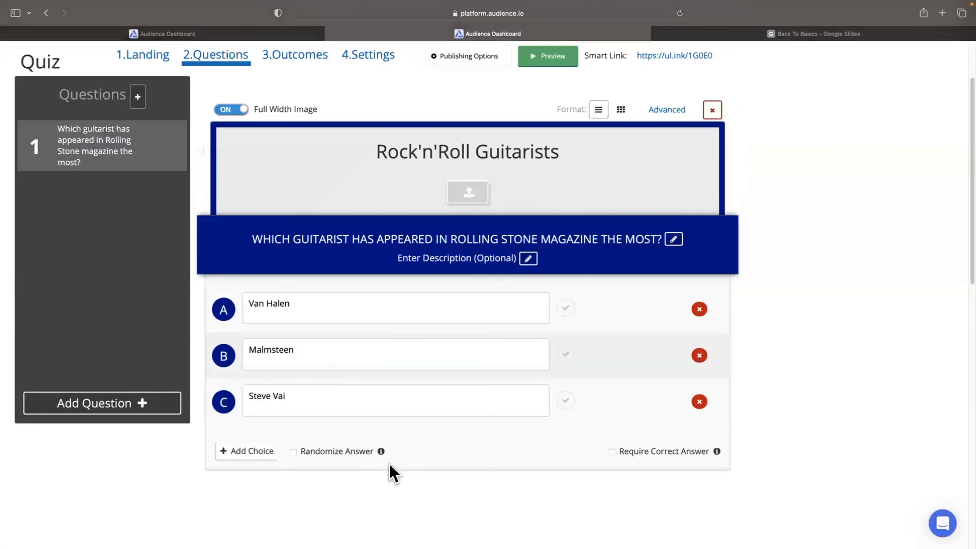
scroll(398, 465, "up", 1)
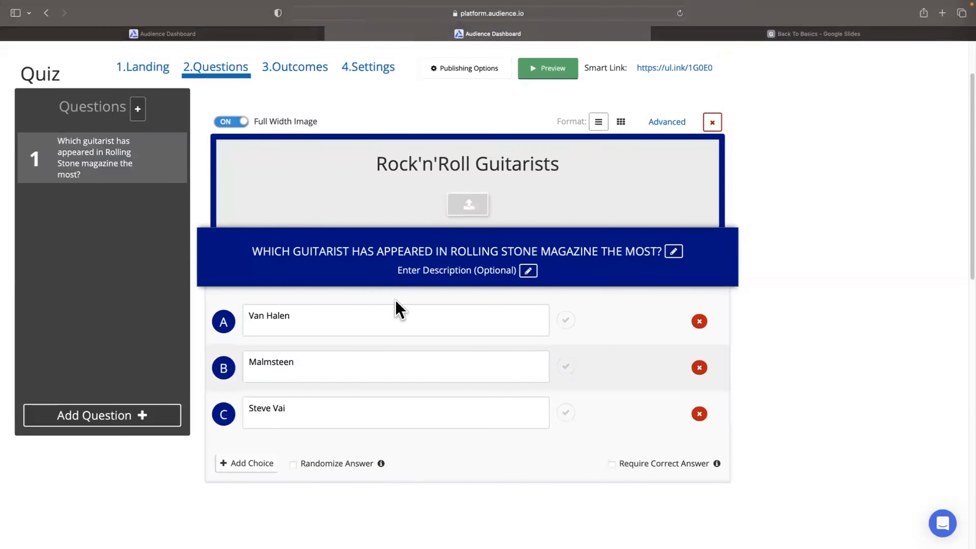
left_click(612, 464)
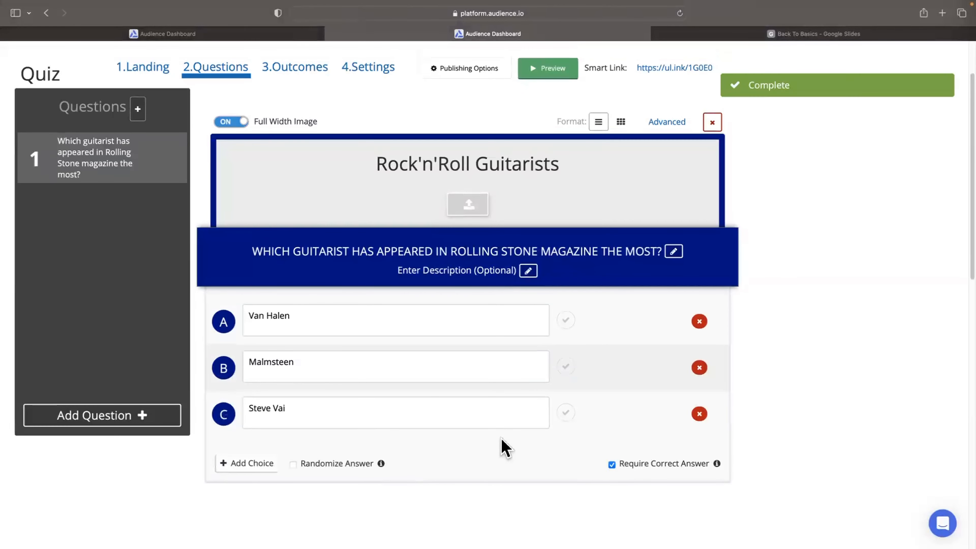
left_click(564, 322)
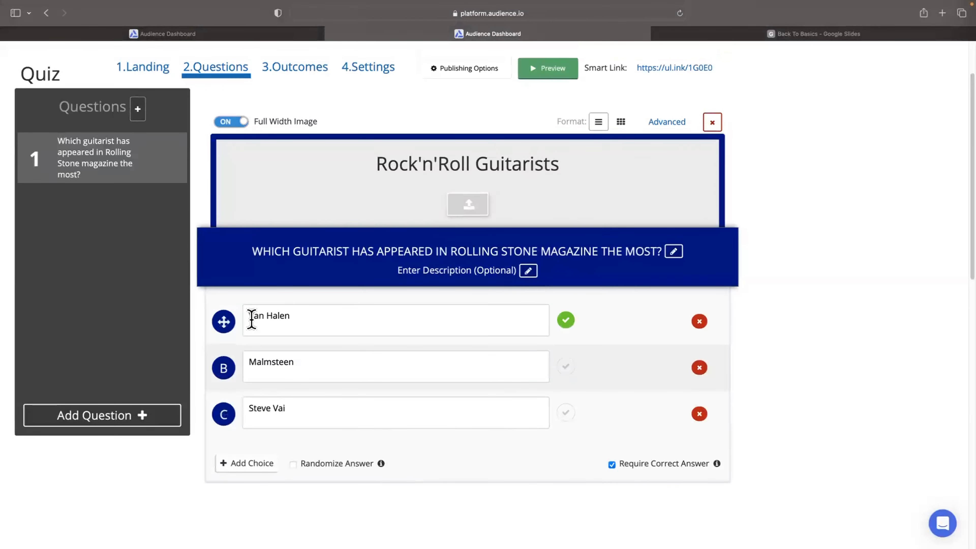
Try adding a Sponsor-type second question to the quiz, and delete it from the question list
left_click(137, 109)
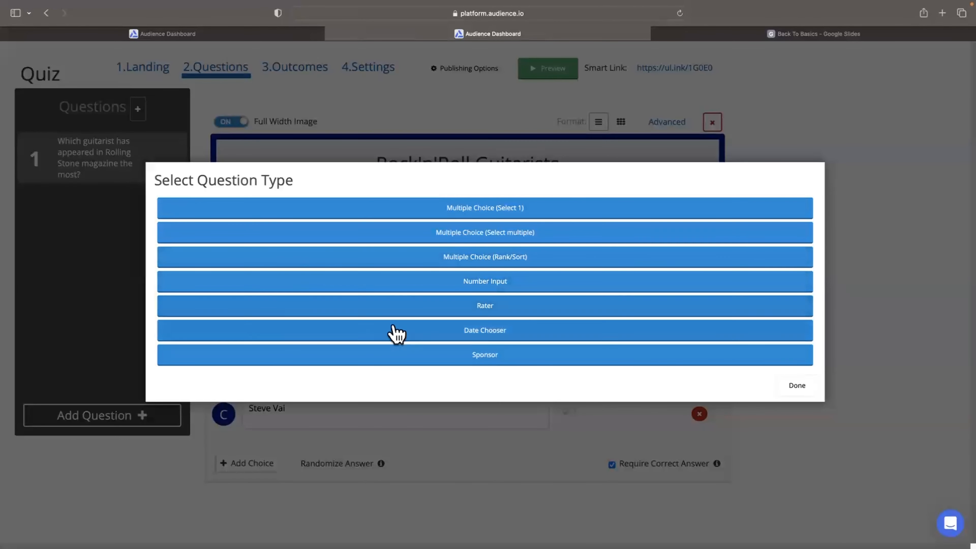
left_click(396, 359)
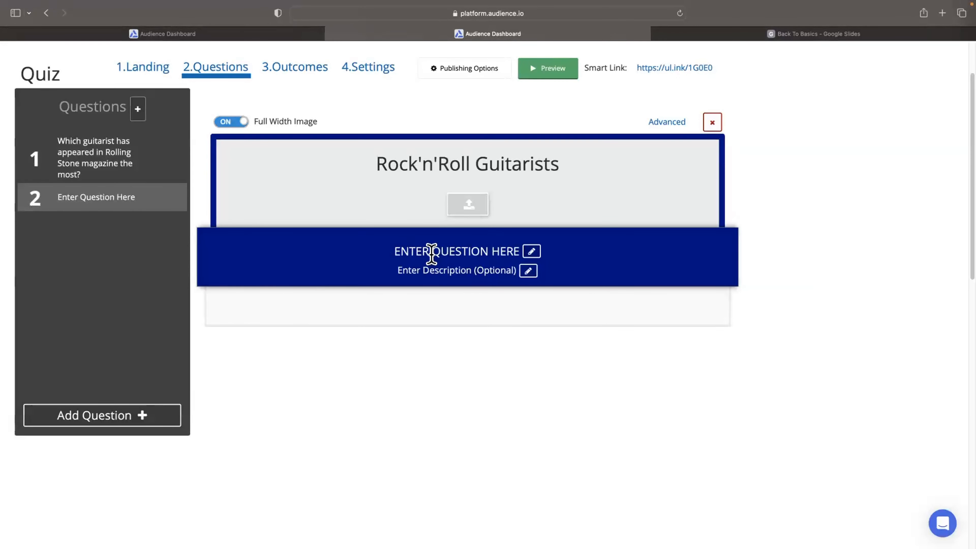
mouse_move(120, 212)
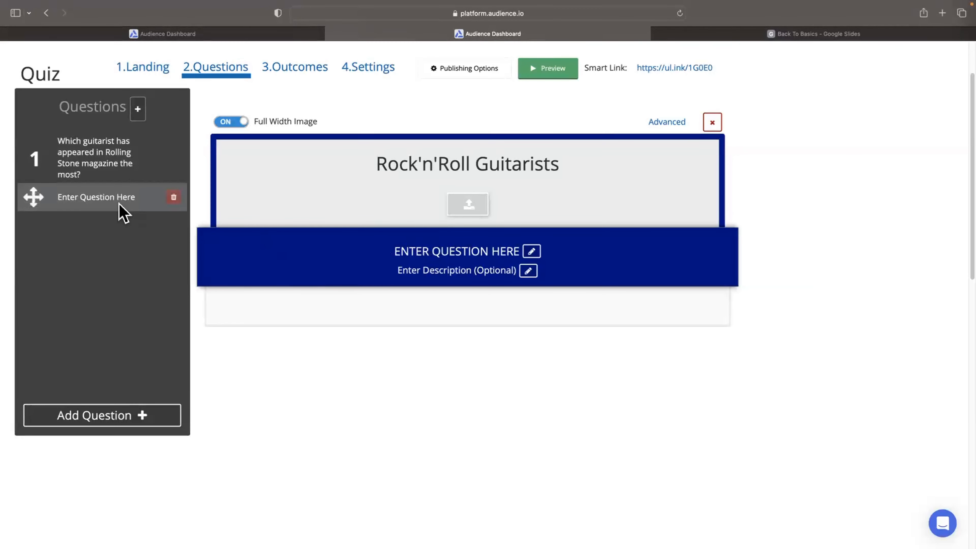
left_click(173, 197)
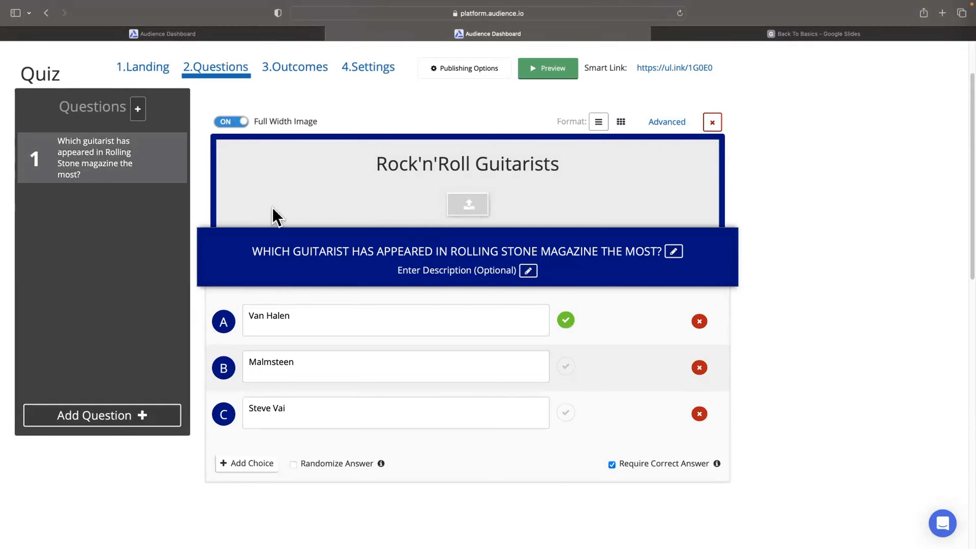
Try to add a header image to the Rolling Stone question by searching the image library for guitar
scroll(250, 234, "up", 2)
left_click(478, 284)
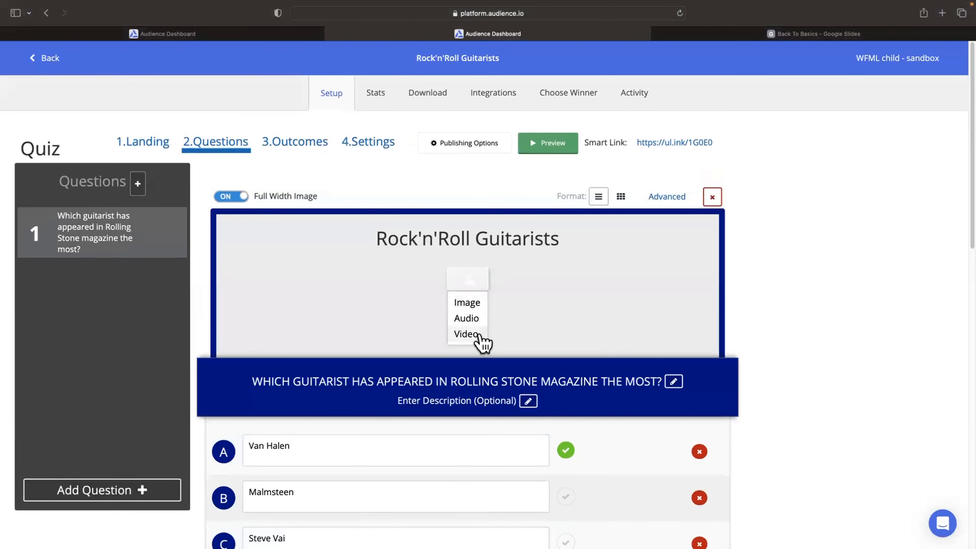
left_click(471, 303)
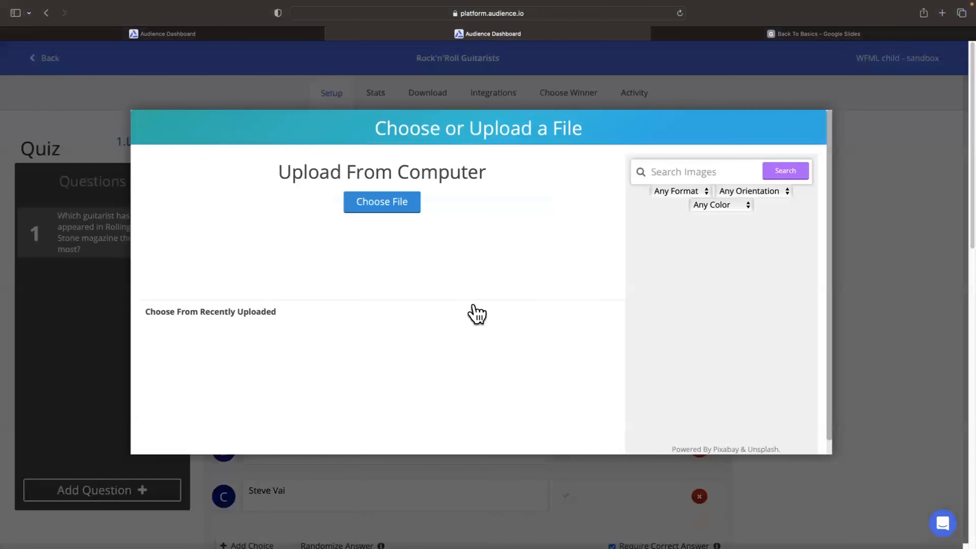
left_click(674, 178)
type("guitar")
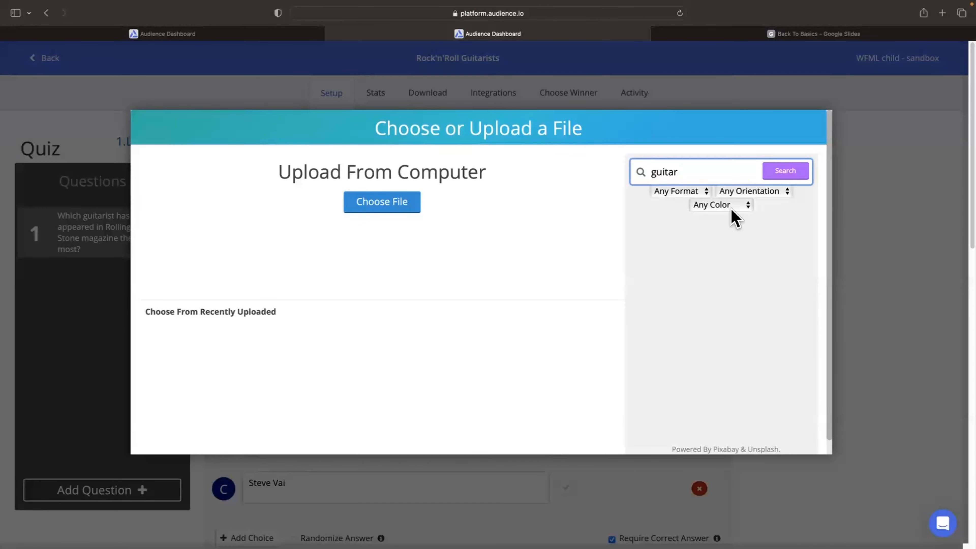
left_click(788, 177)
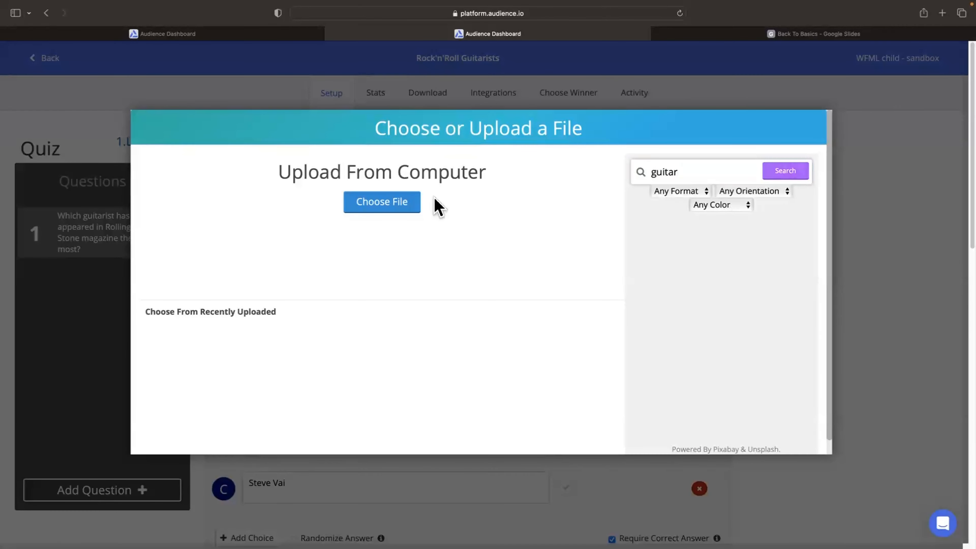
left_click(785, 179)
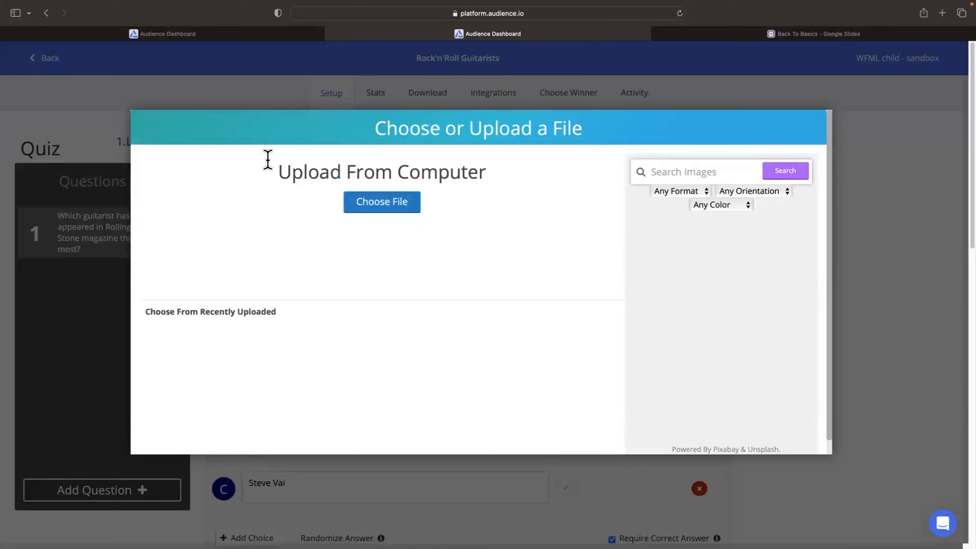
key("Escape")
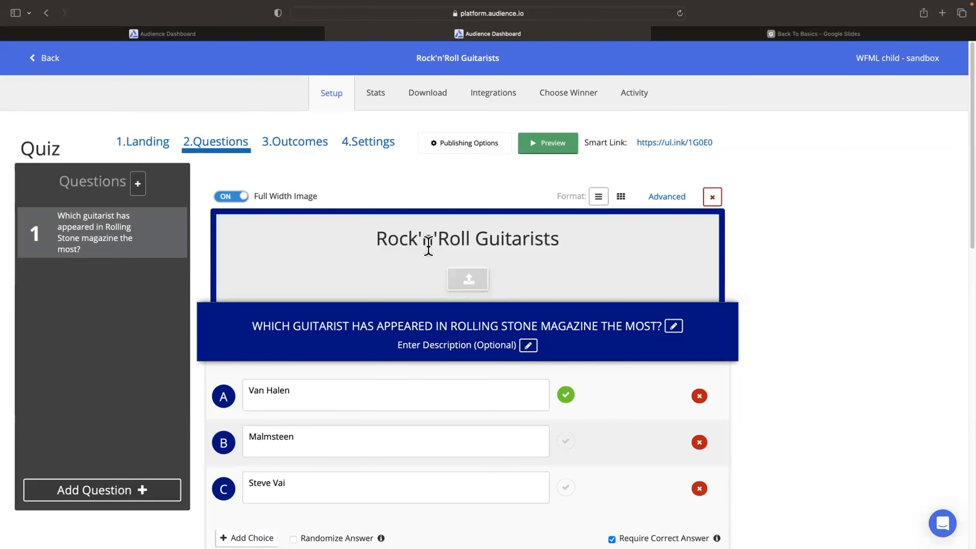
left_click(461, 278)
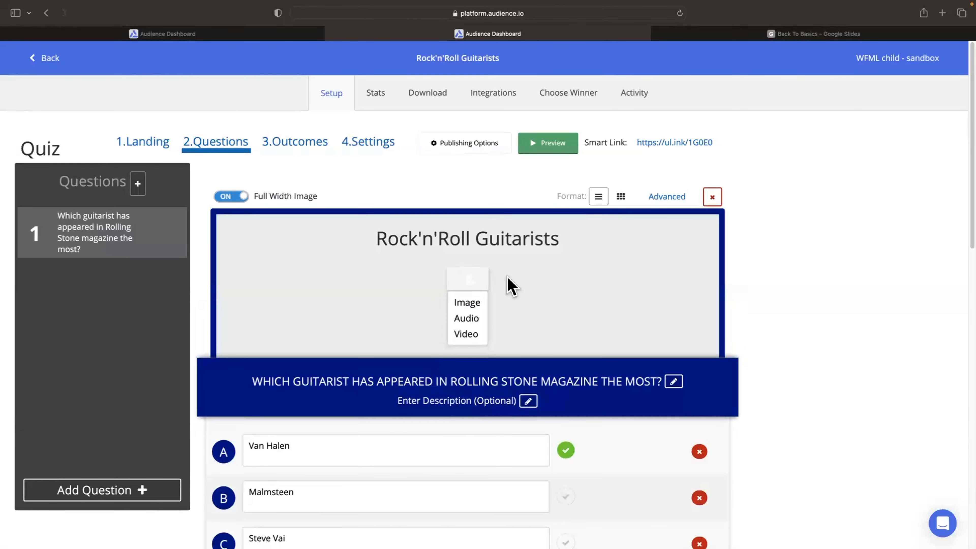
left_click(513, 286)
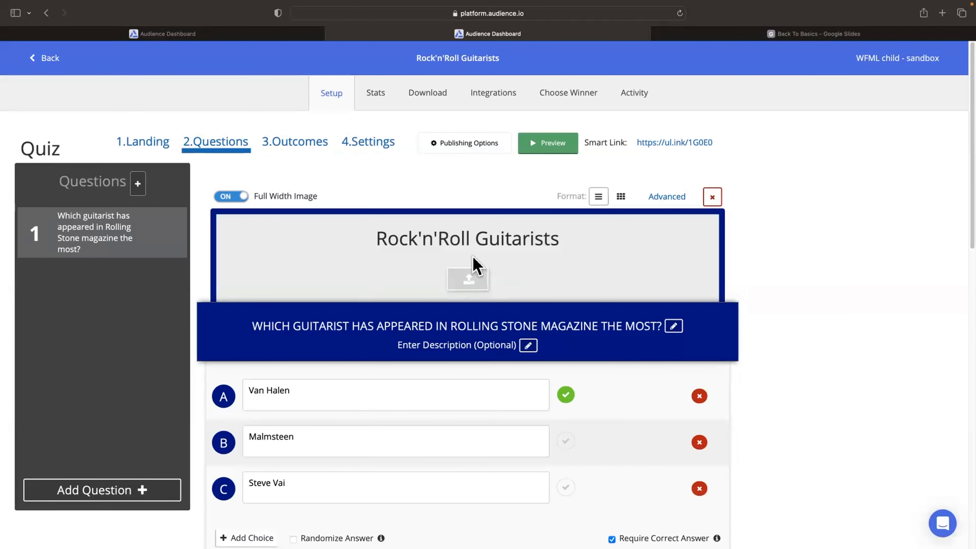
On the quiz outcomes page, enable showing users a summary of their results upon completion and check the results preview
left_click(304, 145)
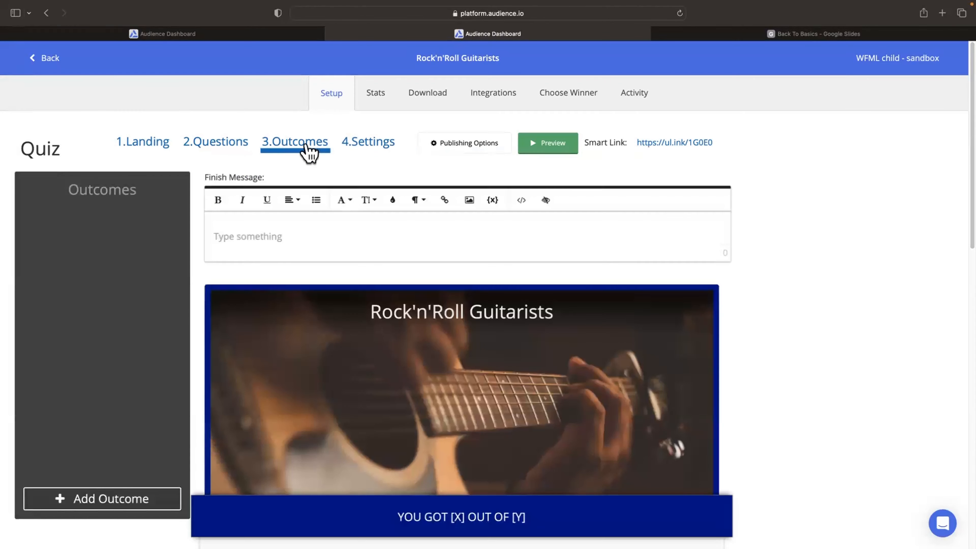
scroll(594, 246, "down", 5)
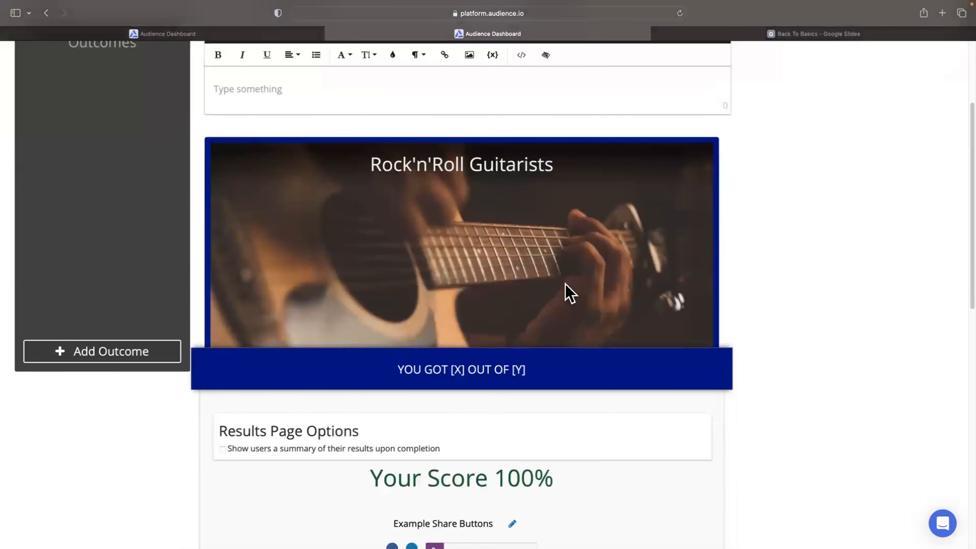
scroll(564, 319, "down", 3)
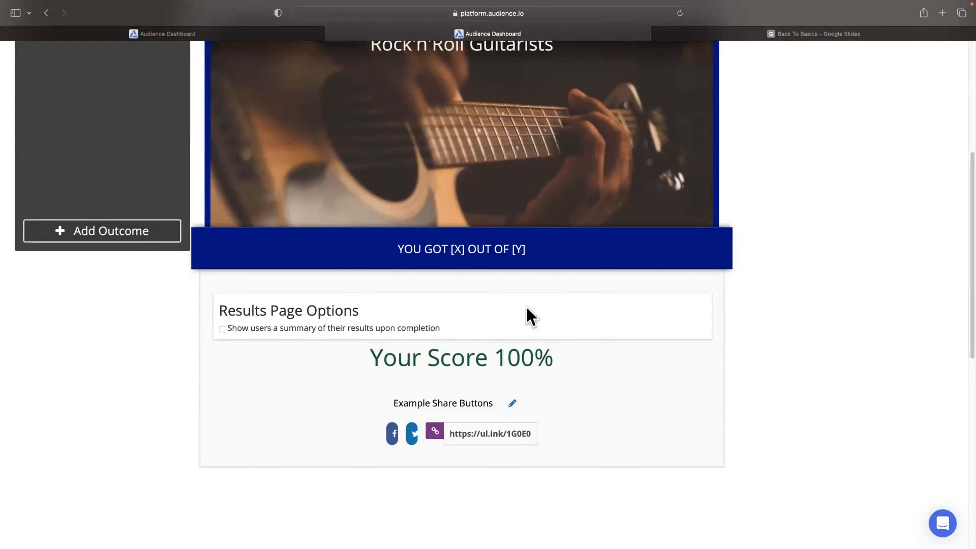
left_click(223, 330)
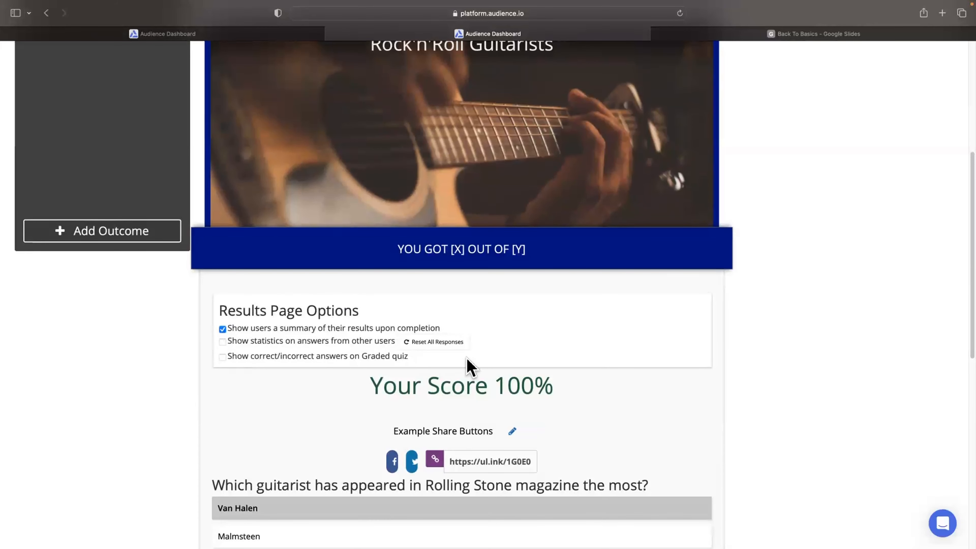
scroll(546, 363, "down", 6)
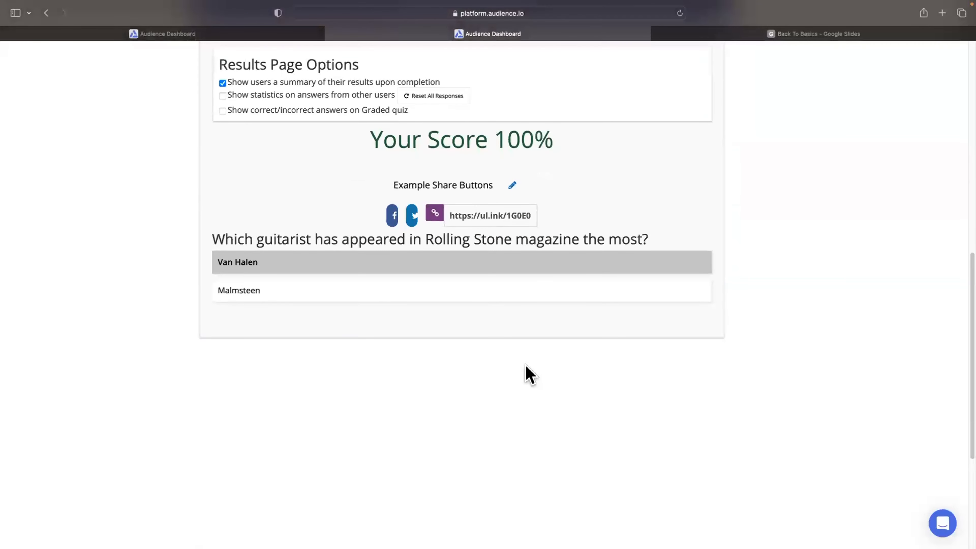
scroll(500, 377, "up", 1)
scroll(423, 378, "up", 1)
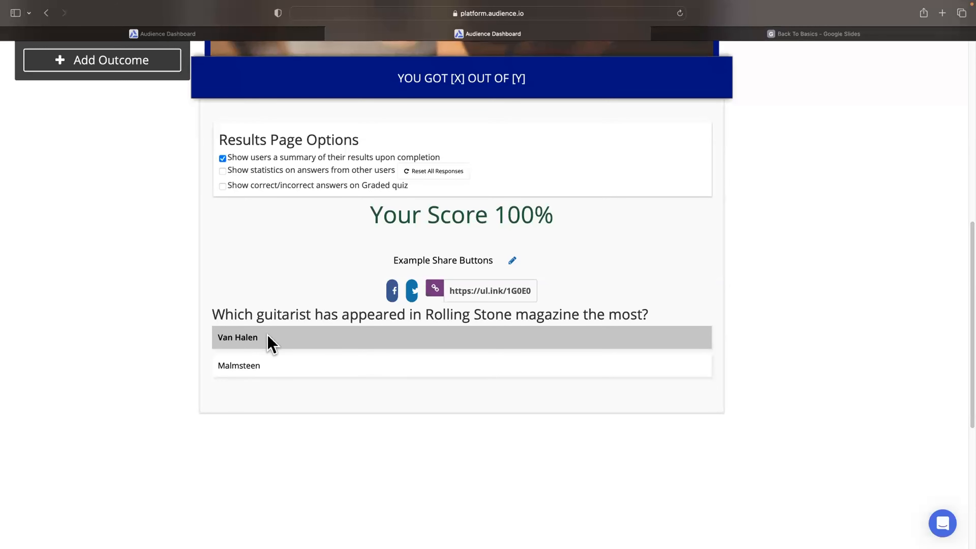
Examine the quiz's general settings, including schedule, notification and recap emails, appearance options, terms and conditions, custom CSS and promo language
scroll(345, 338, "up", 10)
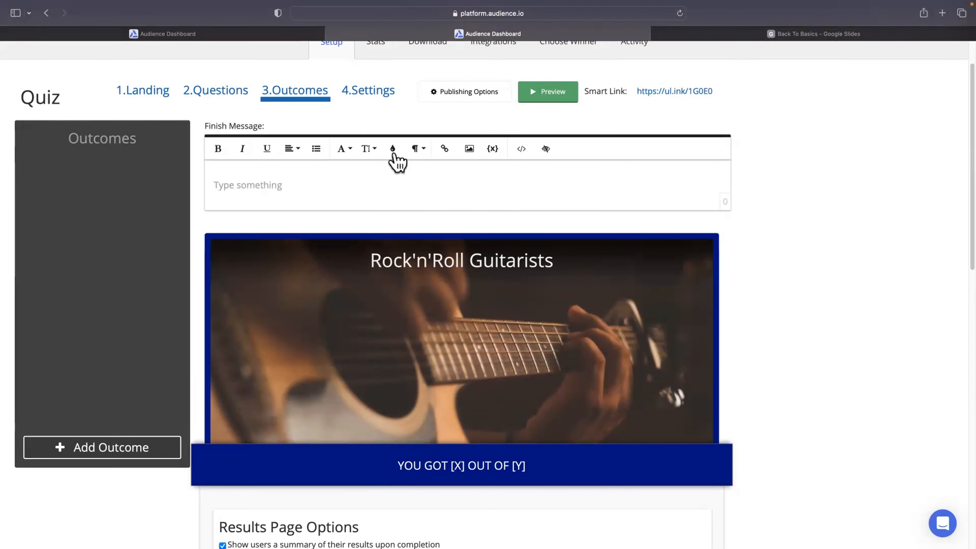
left_click(368, 96)
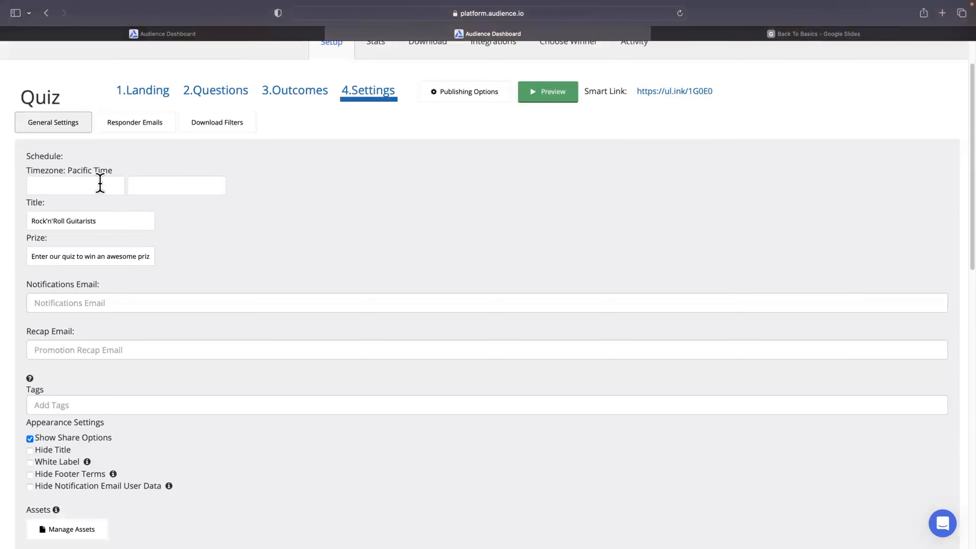
scroll(149, 148, "down", 3)
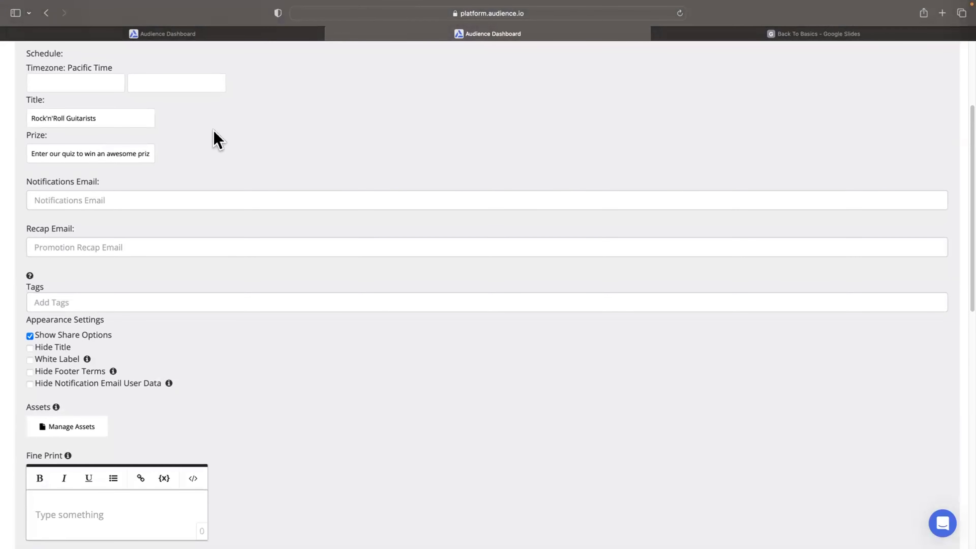
scroll(213, 165, "down", 1)
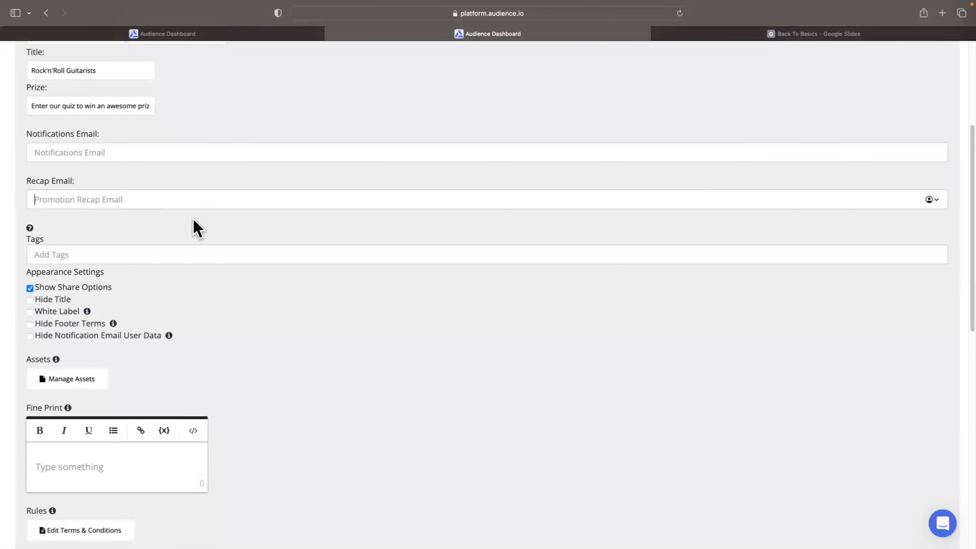
scroll(190, 222, "down", 3)
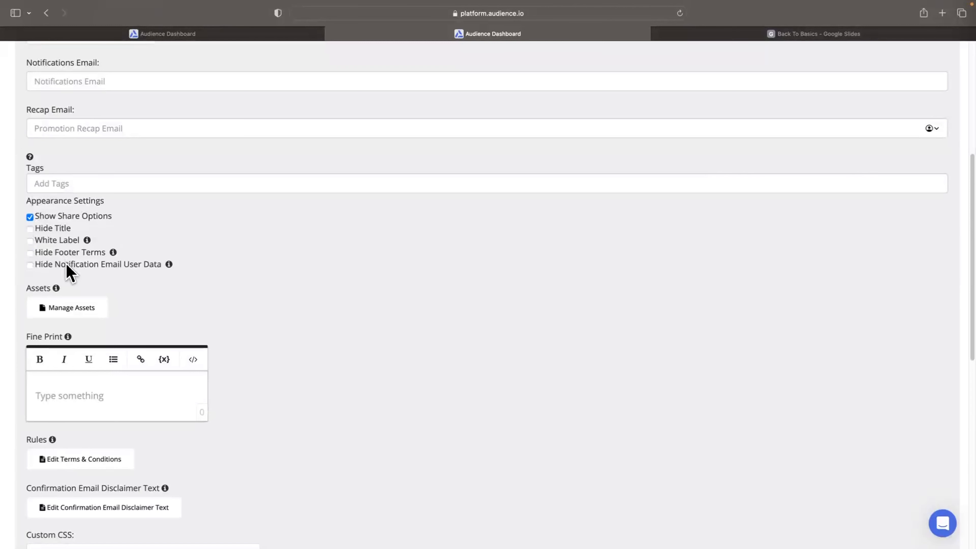
scroll(261, 271, "down", 1)
scroll(133, 284, "down", 5)
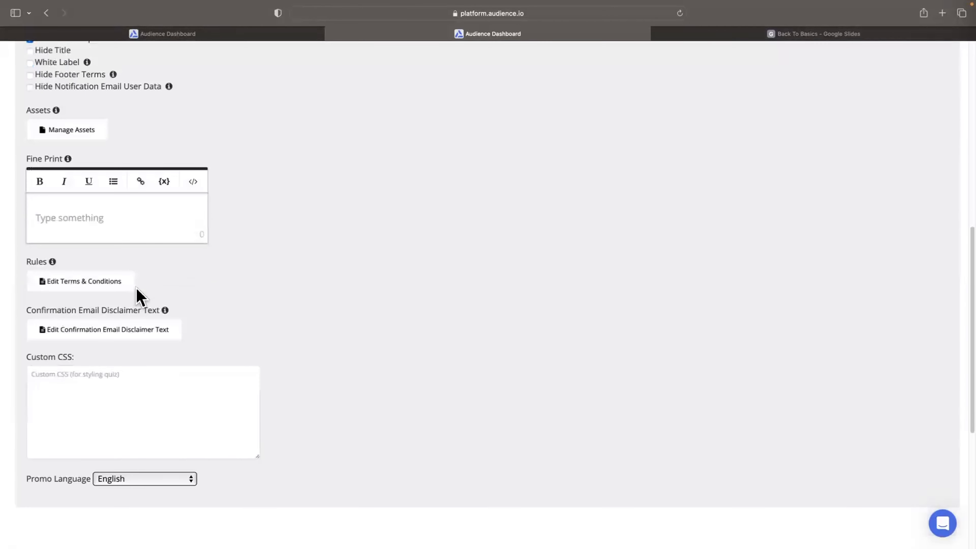
left_click(121, 284)
left_click(278, 197)
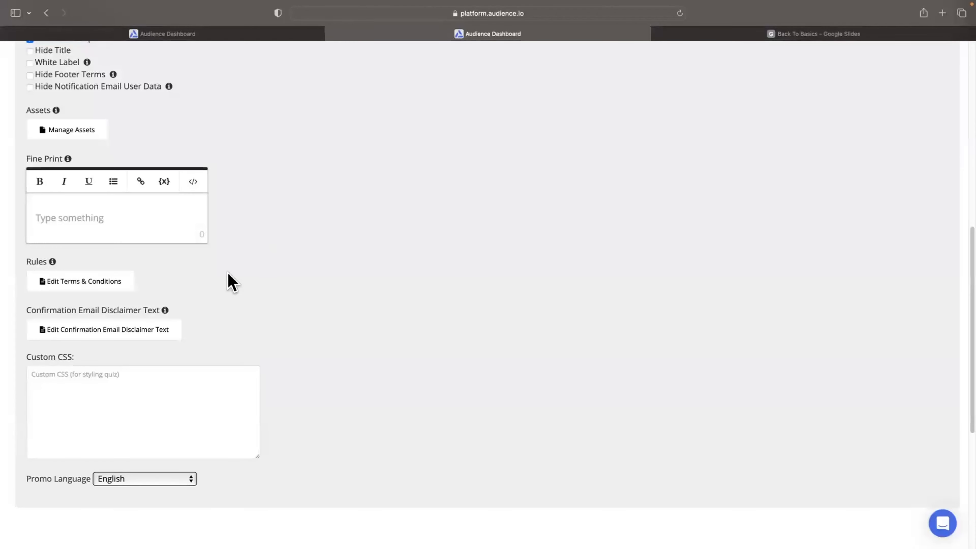
scroll(229, 283, "down", 3)
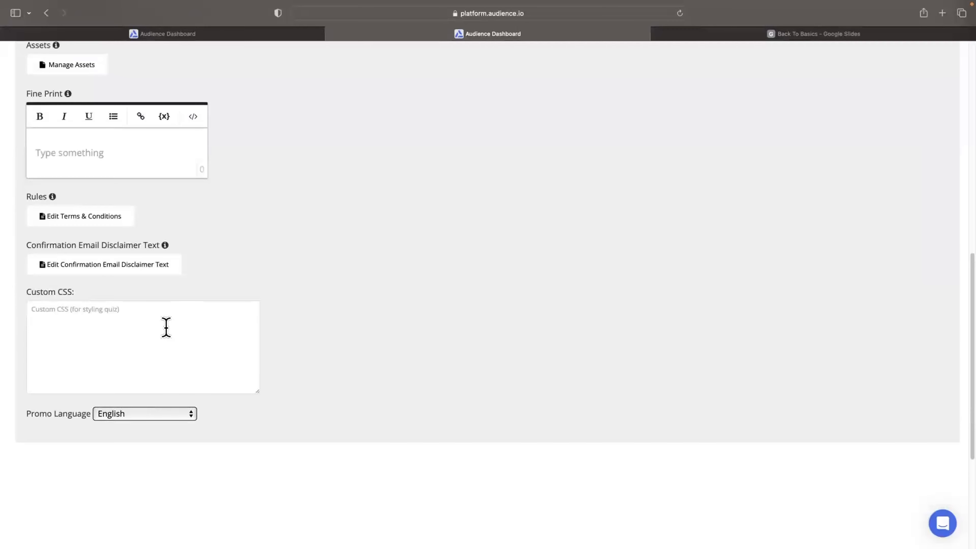
scroll(170, 332, "down", 3)
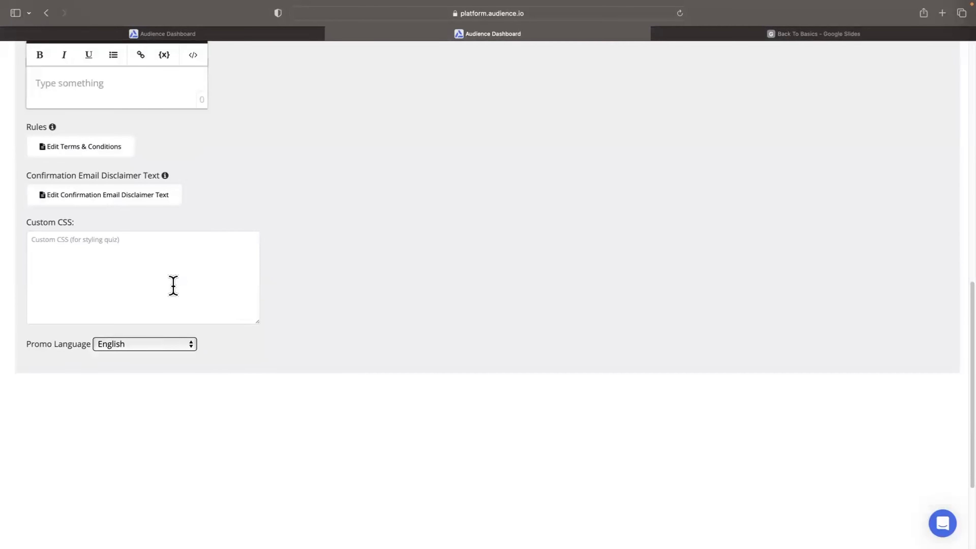
left_click(159, 344)
left_click(323, 342)
scroll(321, 340, "up", 15)
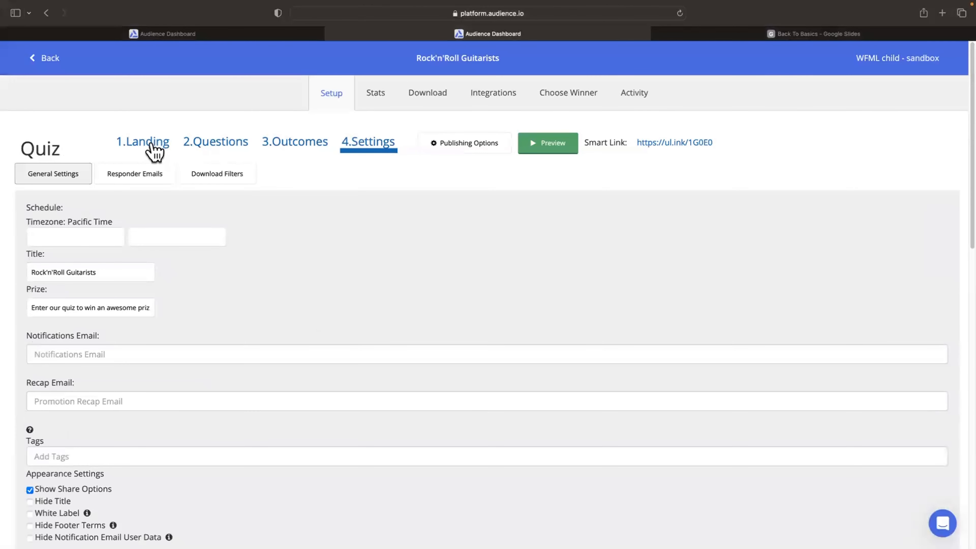
Review the quiz's responder email and download filter settings
left_click(127, 180)
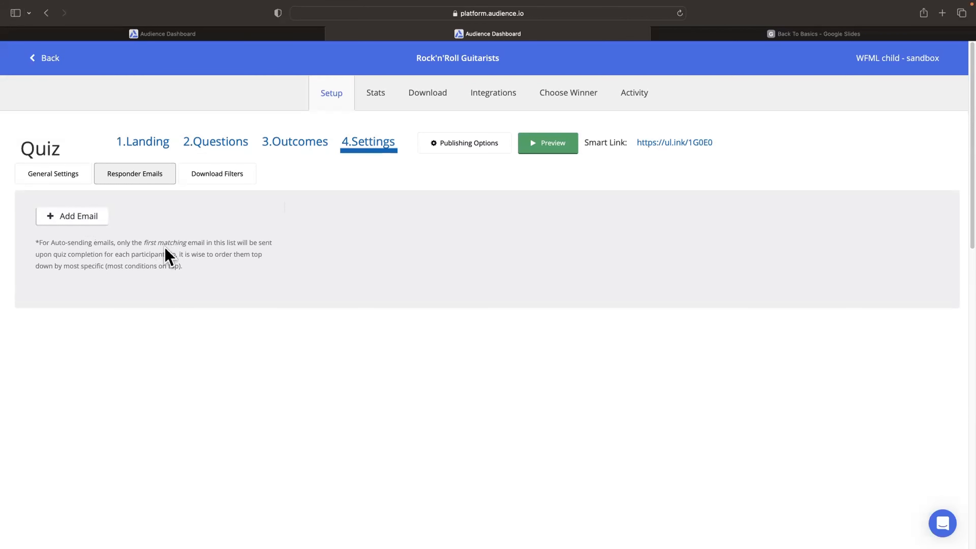
left_click(233, 179)
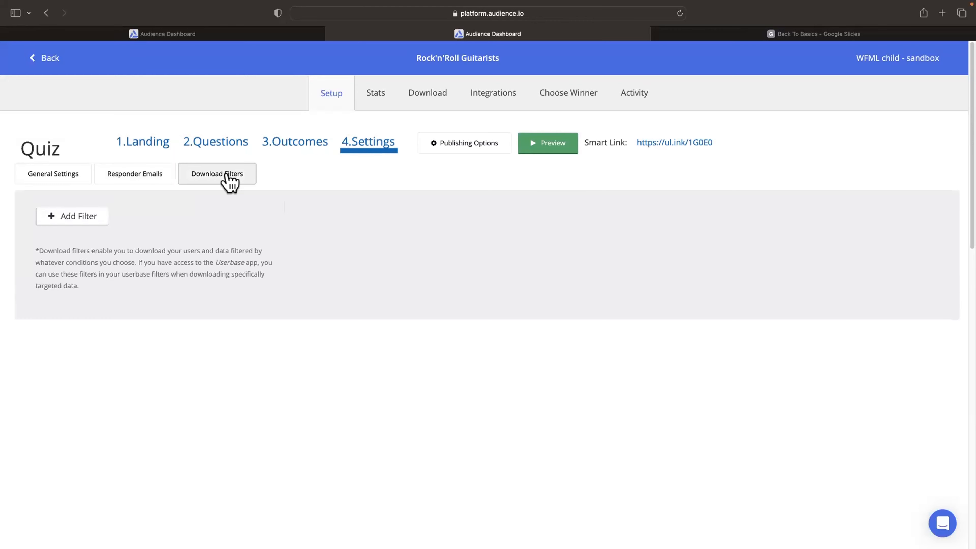
left_click(158, 182)
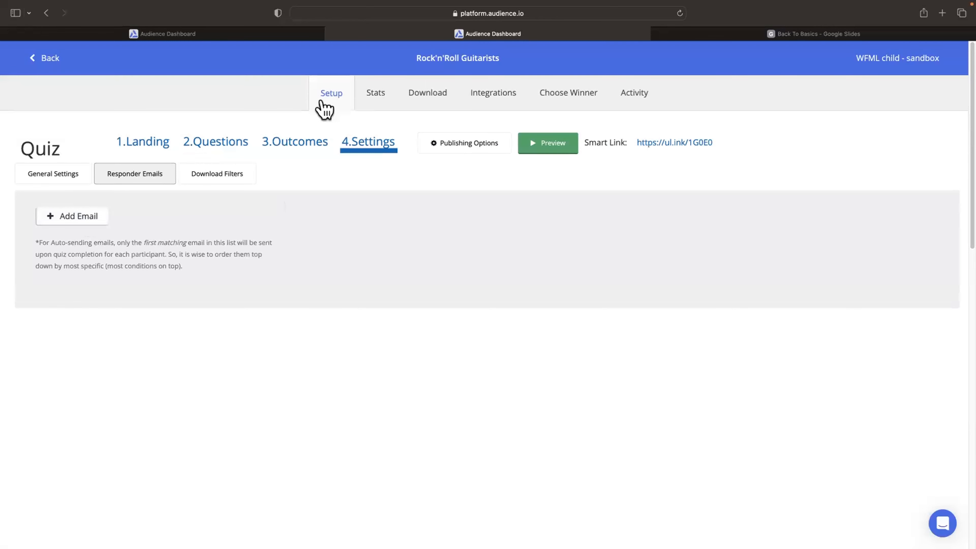
Set the quiz's promo grid visibility to Show When Live in the publishing options
left_click(477, 148)
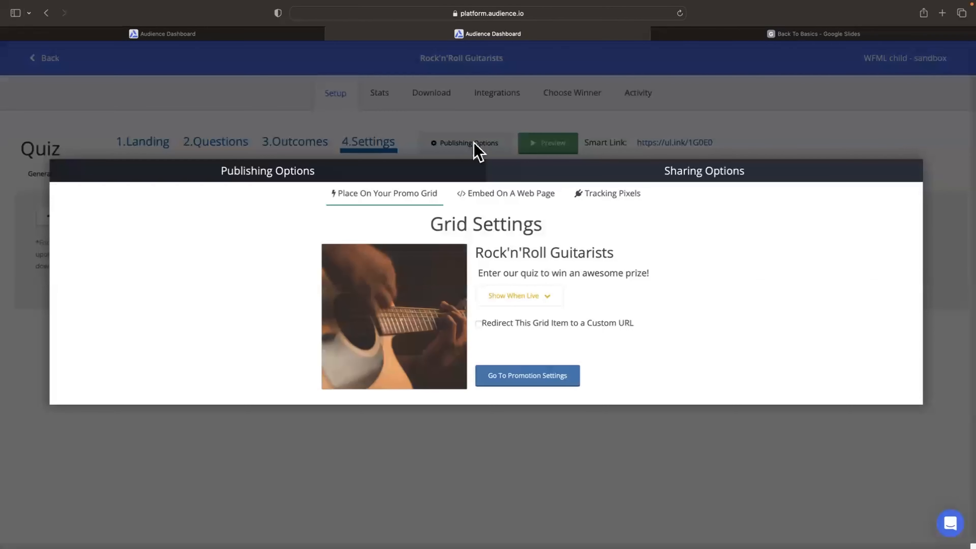
left_click(554, 302)
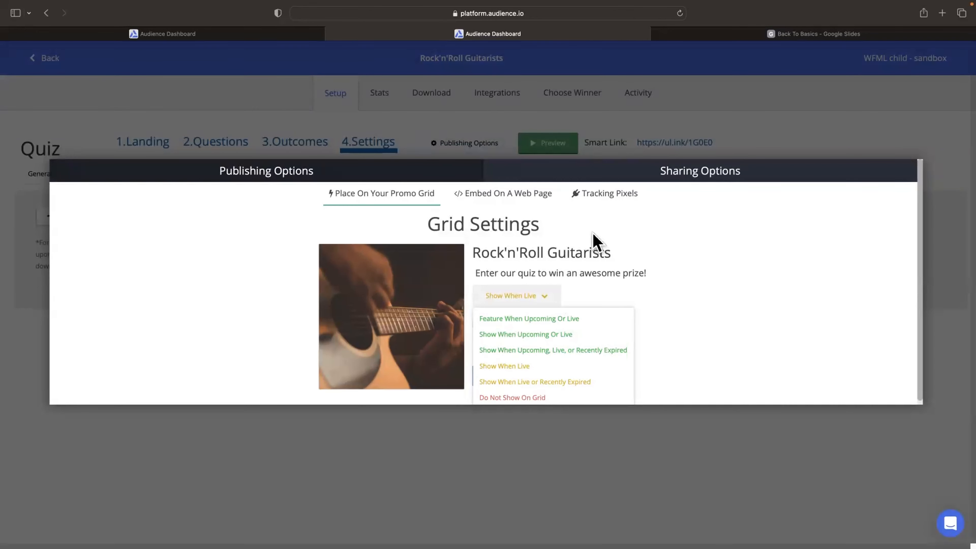
left_click(538, 366)
left_click(702, 305)
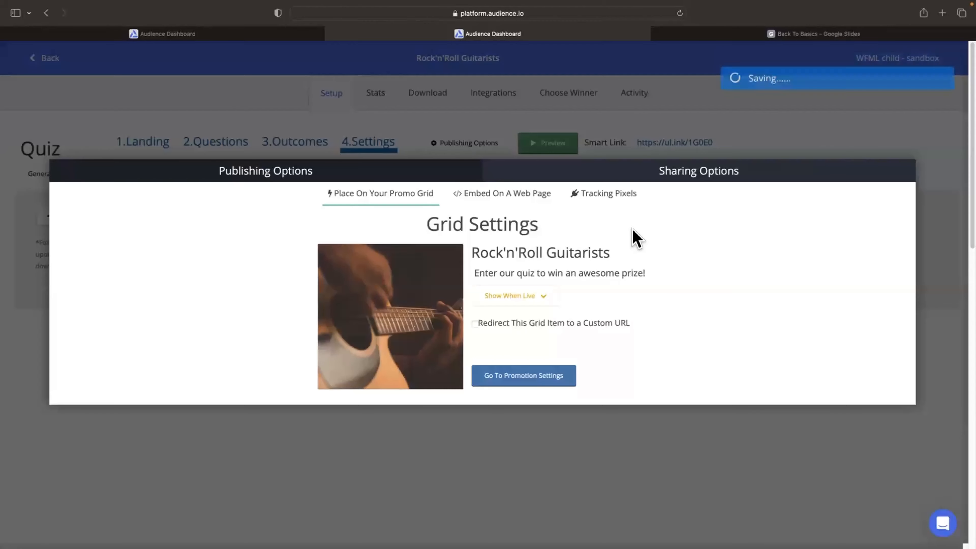
Examine the quiz's web page embed codes and tracking pixel options, and close the publishing options
left_click(508, 194)
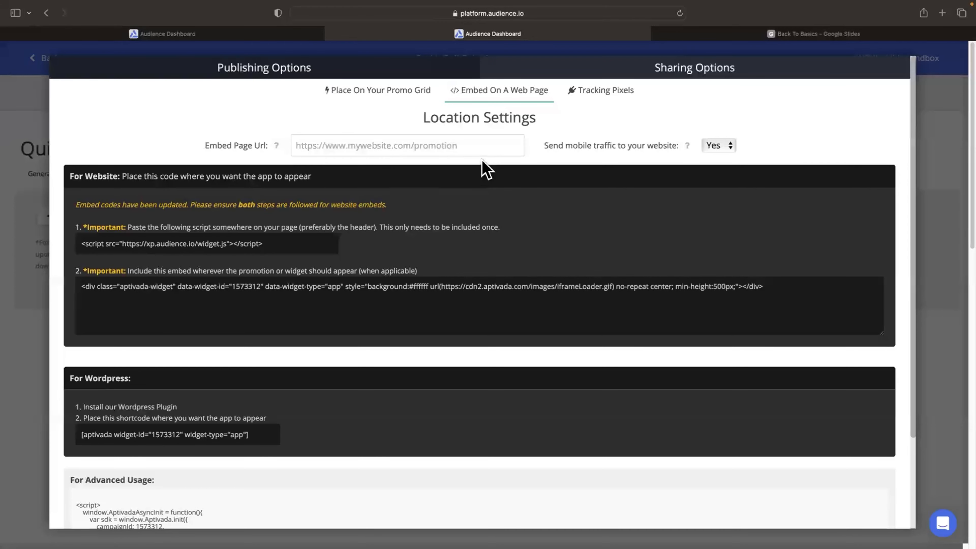
scroll(485, 271, "down", 1)
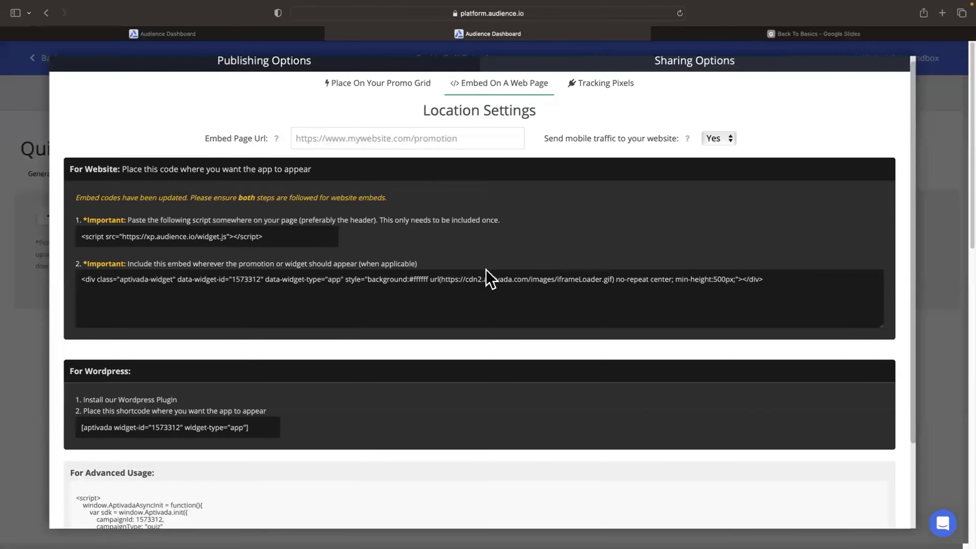
scroll(485, 269, "up", 1)
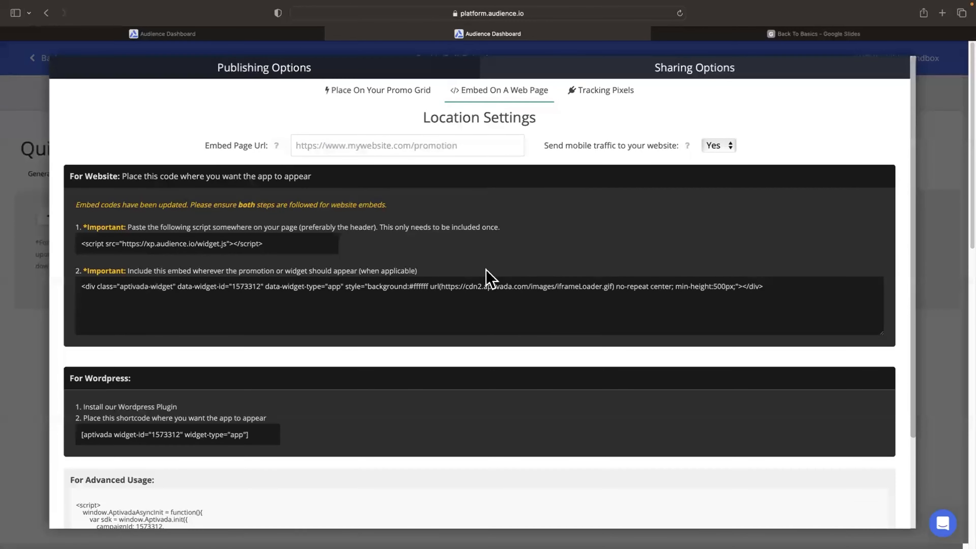
left_click(587, 94)
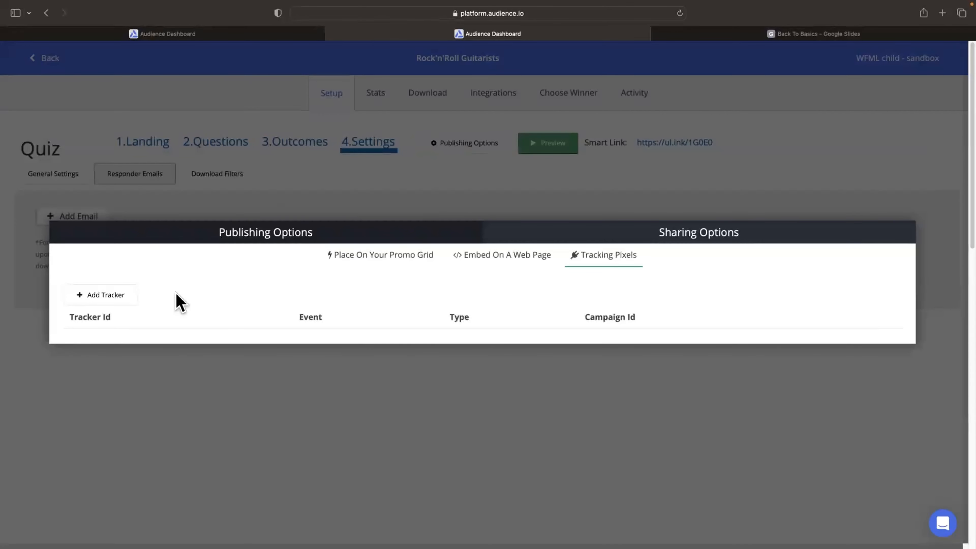
left_click(331, 163)
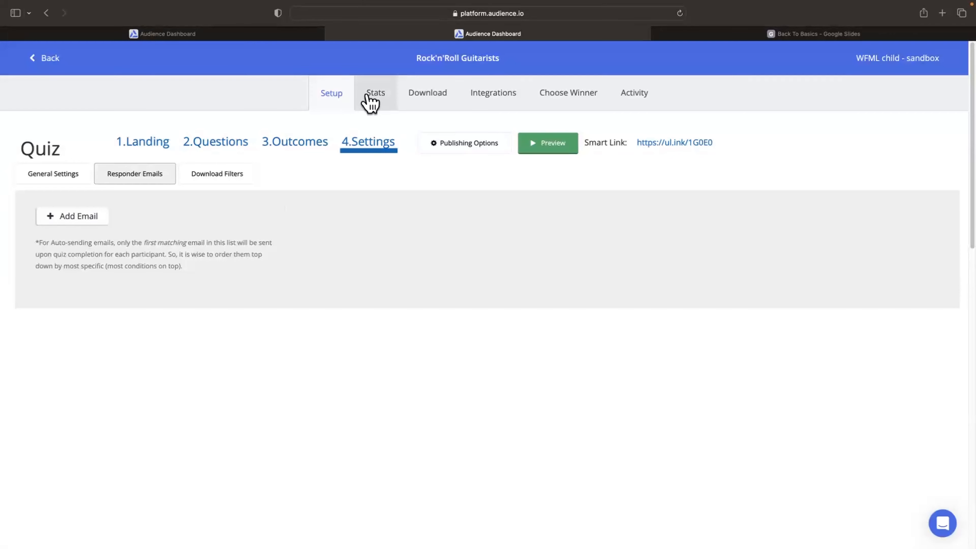
Examine the quiz's taker stats and the response breakdown for the Rolling Stone magazine question
left_click(331, 106)
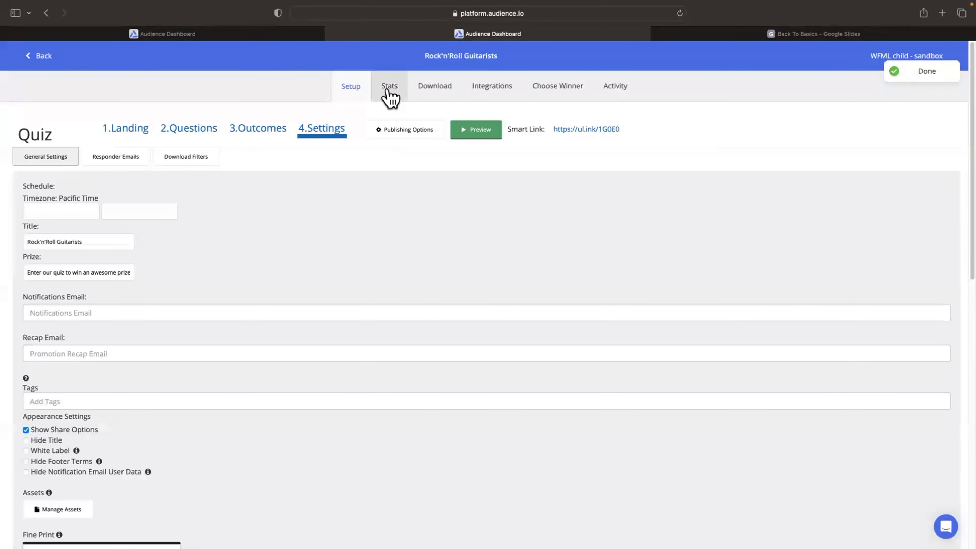
left_click(388, 88)
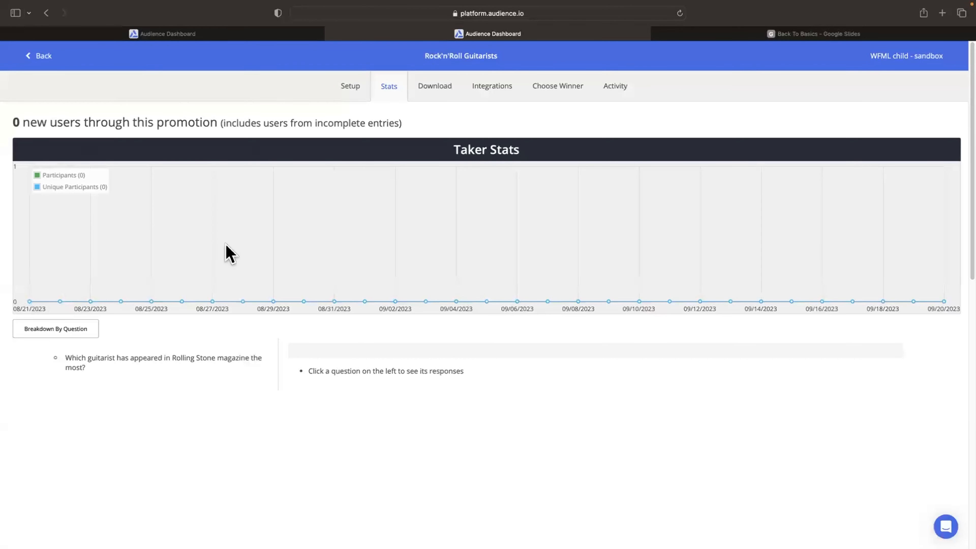
left_click(194, 370)
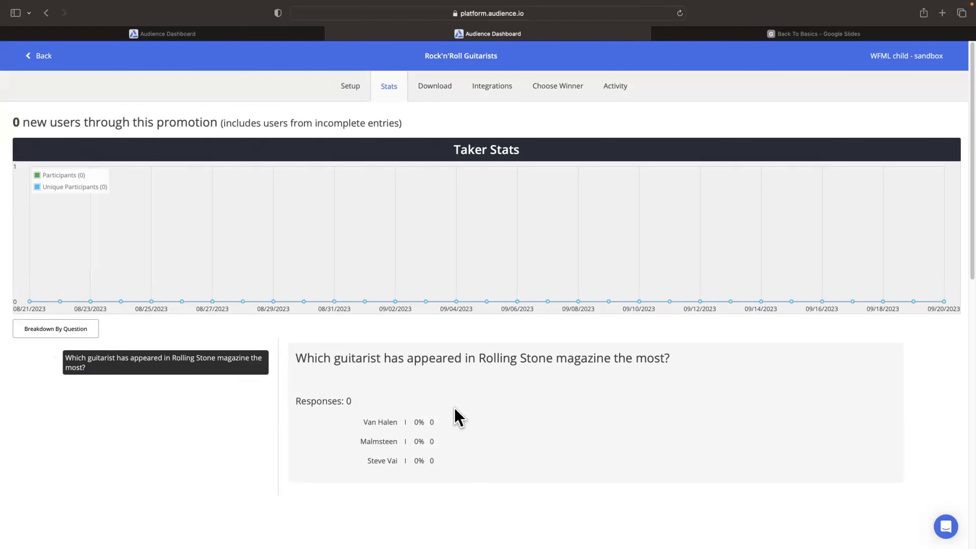
Examine the options for downloading quiz entries, including the date range, the Form Entries and Participants Only choices and the file download
left_click(432, 88)
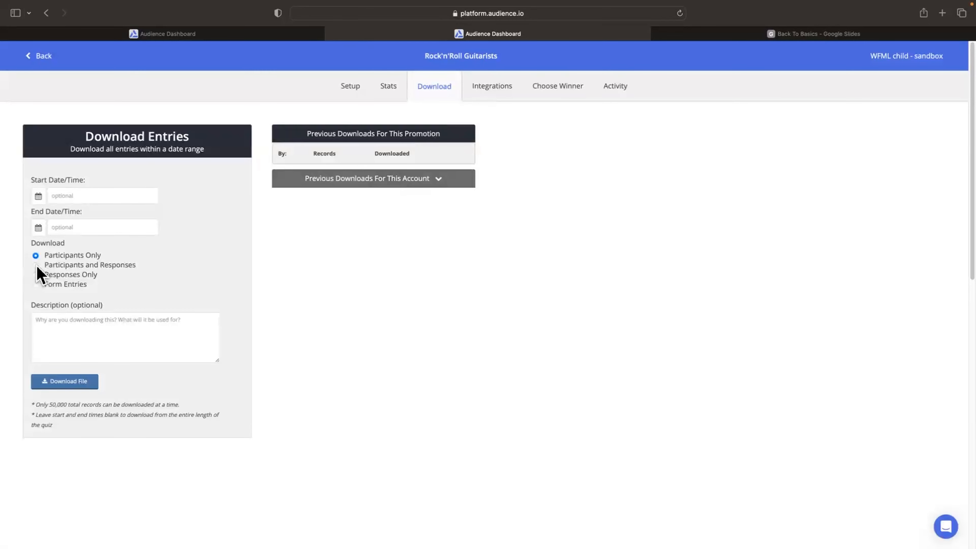
left_click(88, 194)
left_click(179, 220)
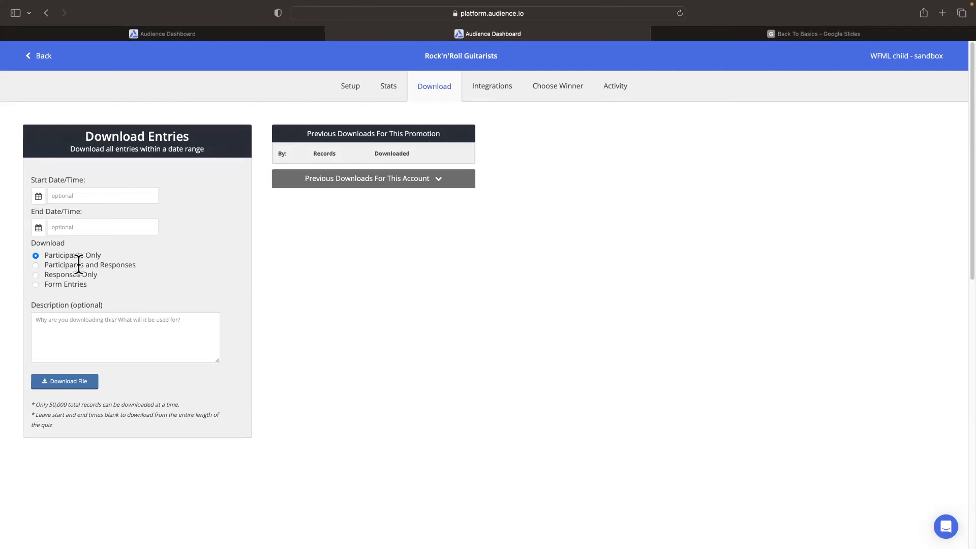
left_click(36, 285)
left_click(36, 256)
left_click(54, 382)
Examine the winner chooser's options, toggling the Entries and Bonus winner calculation criteria off and back on
left_click(548, 91)
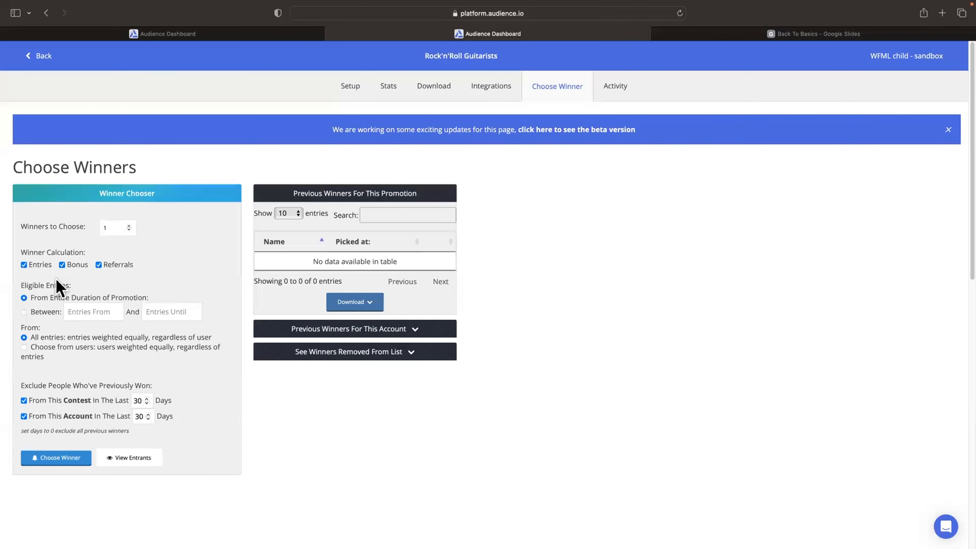
left_click(61, 265)
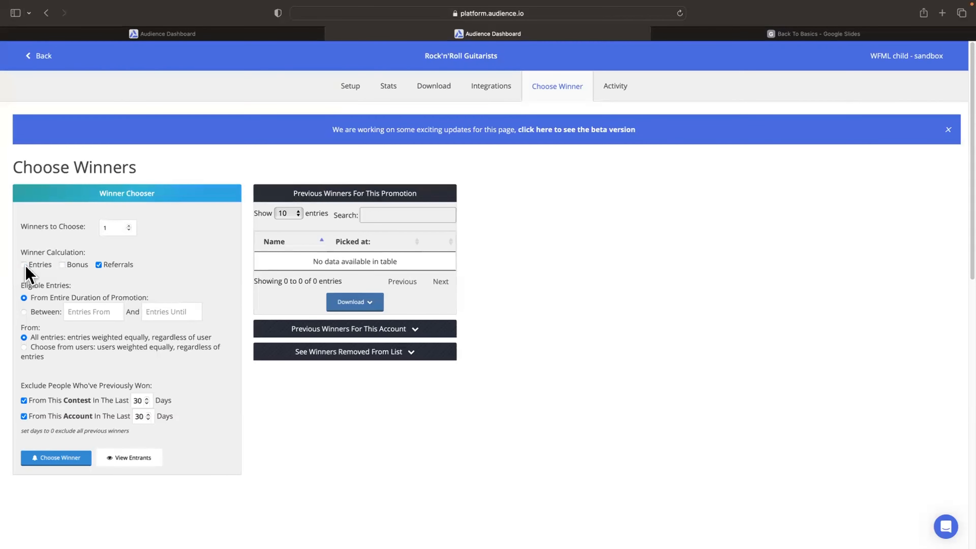
left_click(62, 266)
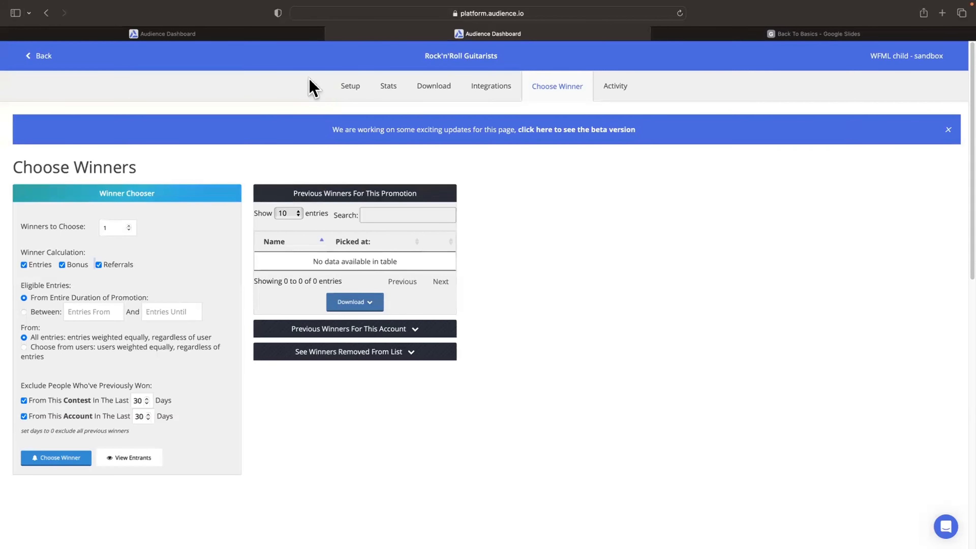
Return to the quiz's landing setup, then open the "Which rock guitarist are you?" quiz from the campaigns list and look over its landing page
left_click(355, 92)
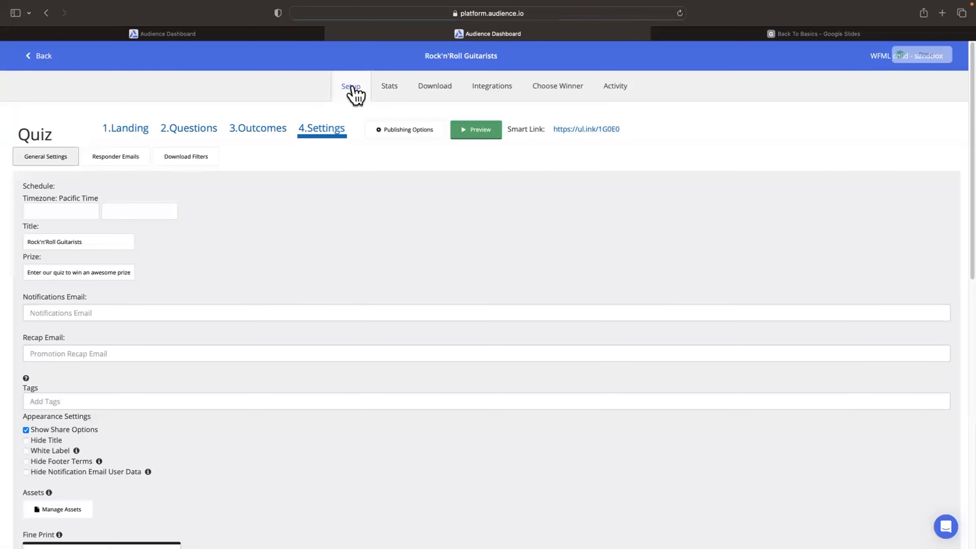
left_click(132, 131)
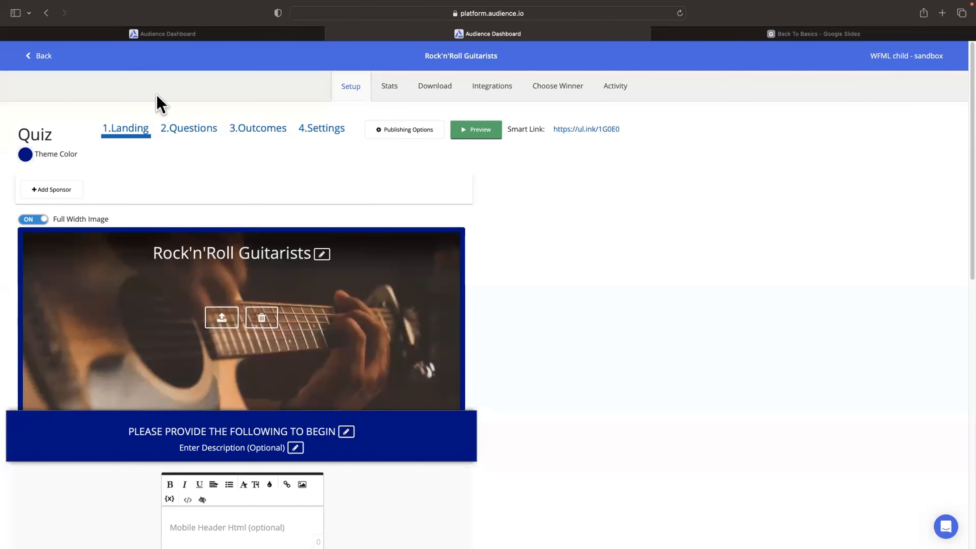
left_click(340, 32)
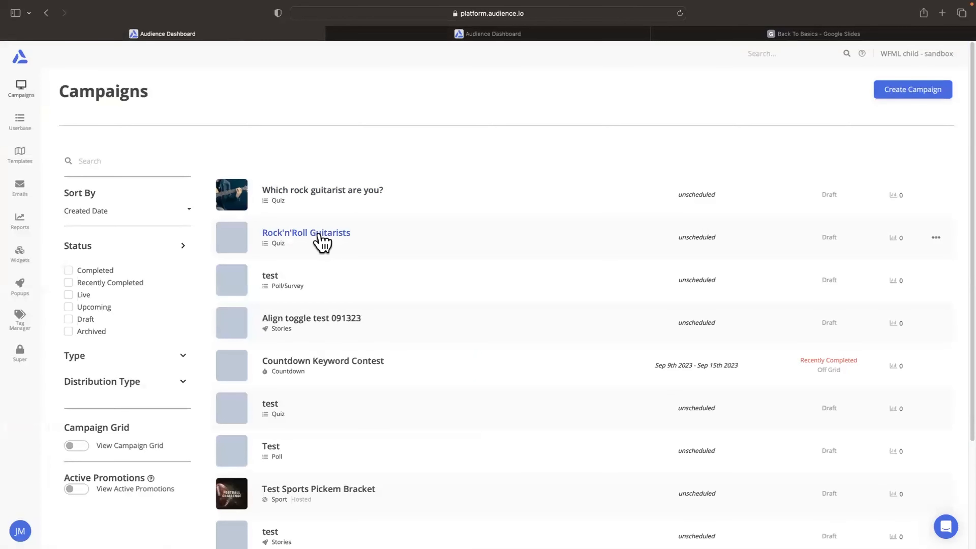
left_click(326, 190)
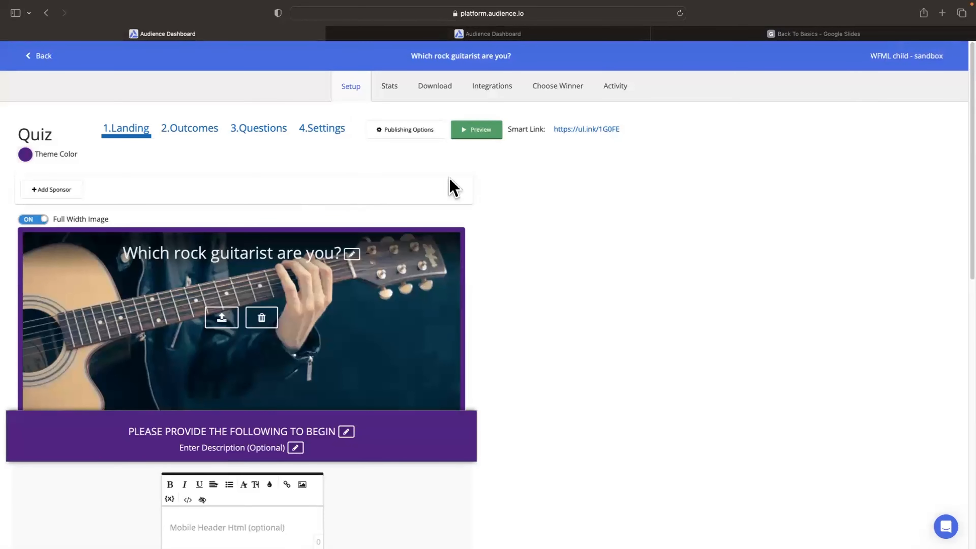
scroll(538, 270, "down", 1)
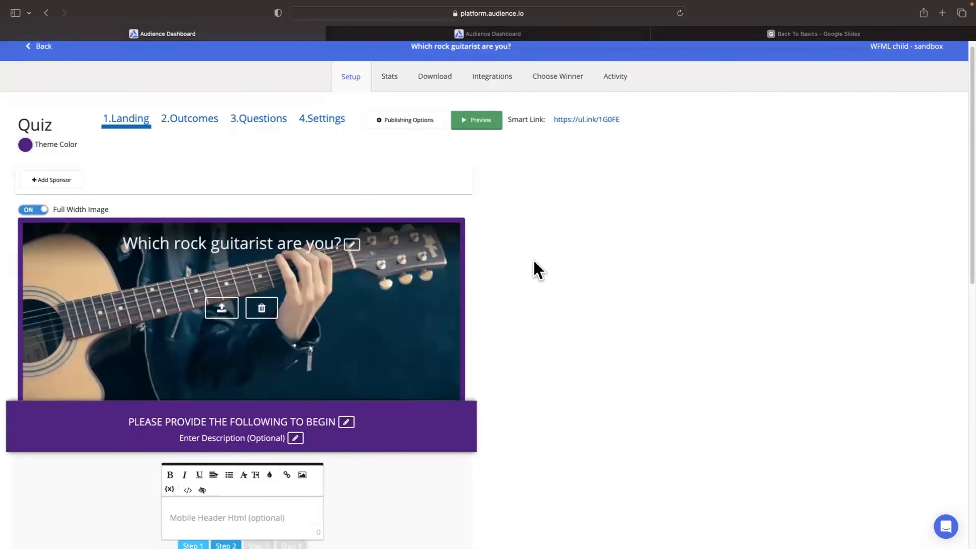
scroll(537, 270, "down", 2)
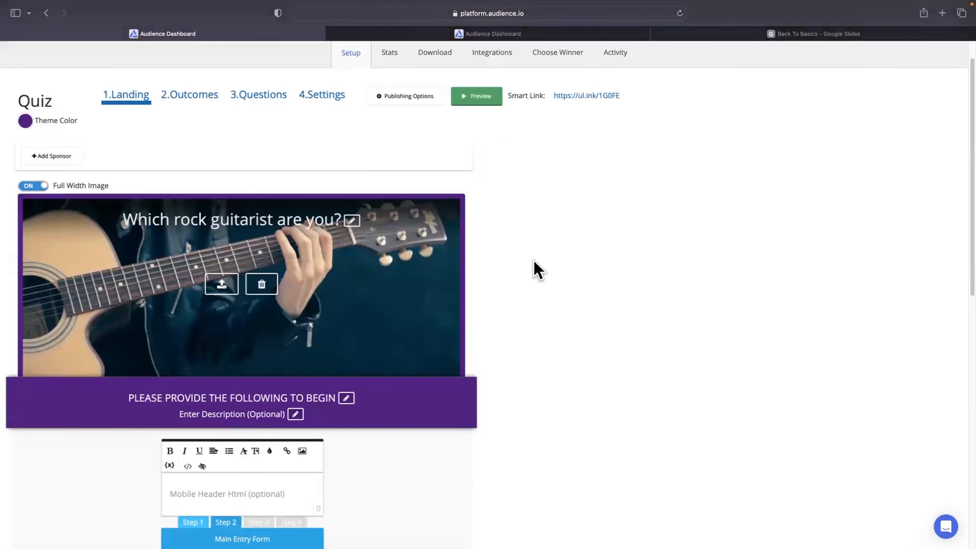
scroll(538, 271, "down", 3)
scroll(529, 233, "up", 3)
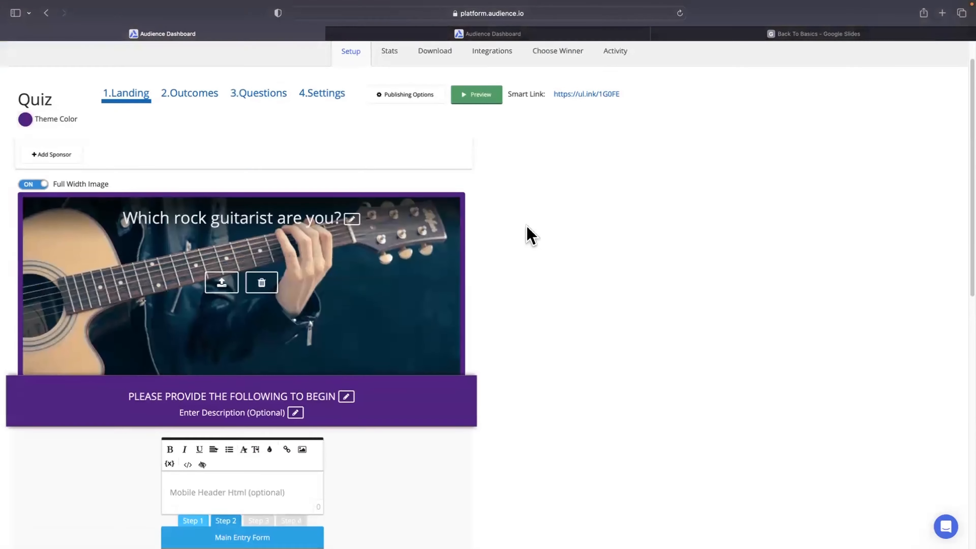
scroll(525, 283, "down", 9)
scroll(531, 284, "up", 10)
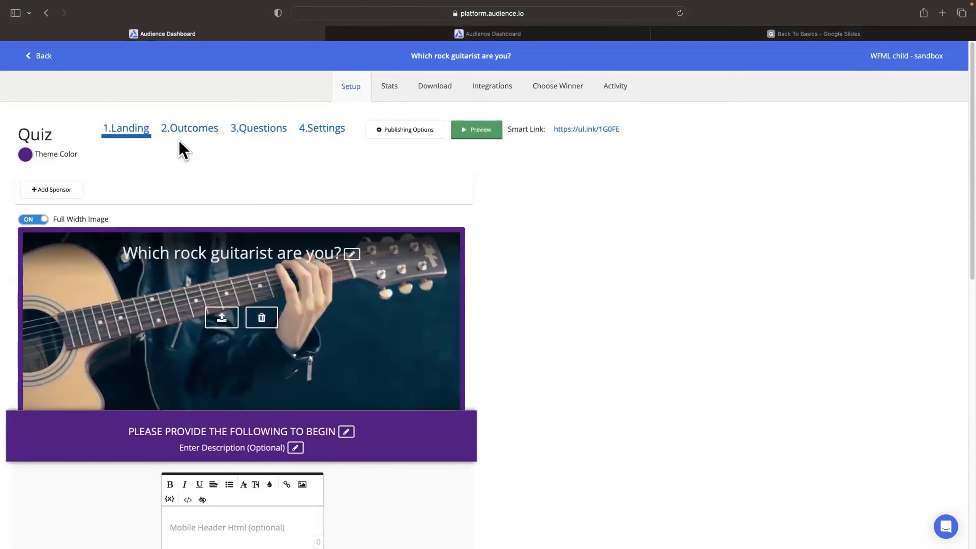
Set the "Which rock guitarist are you?" quiz's theme color to dark blue, #0c0e8c
left_click(24, 155)
left_click(103, 219)
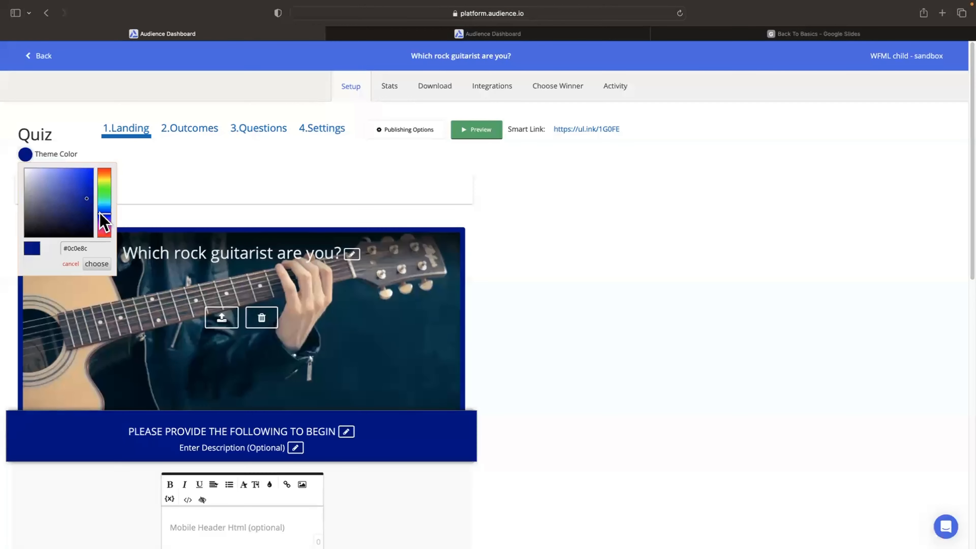
left_click(173, 169)
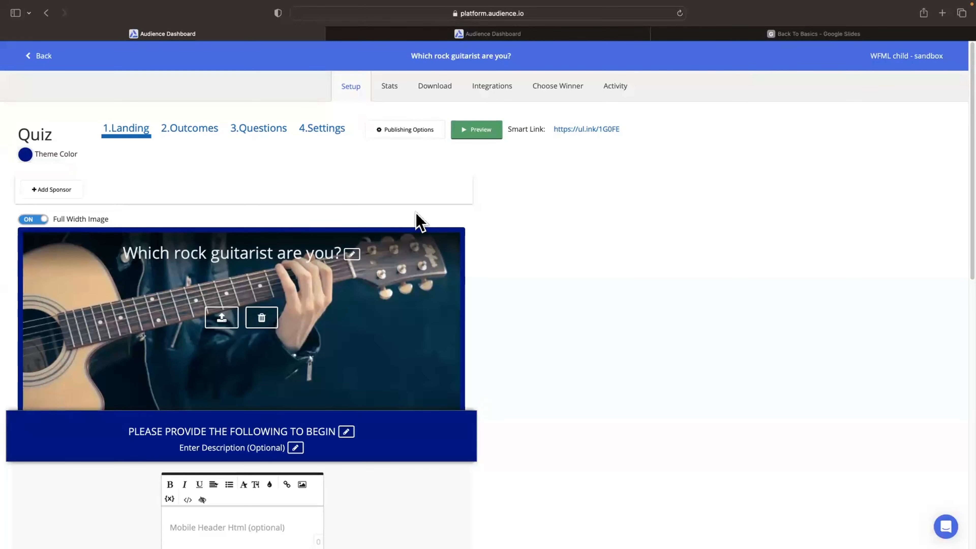
Preview the quiz on desktop, skipping the entry form to reach the favorite song question, and close the preview
left_click(480, 131)
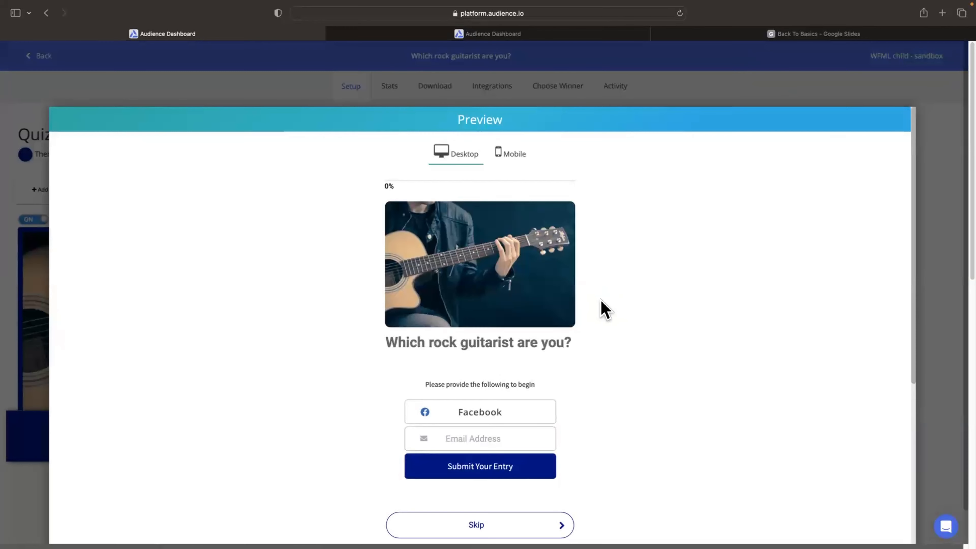
scroll(605, 309, "down", 1)
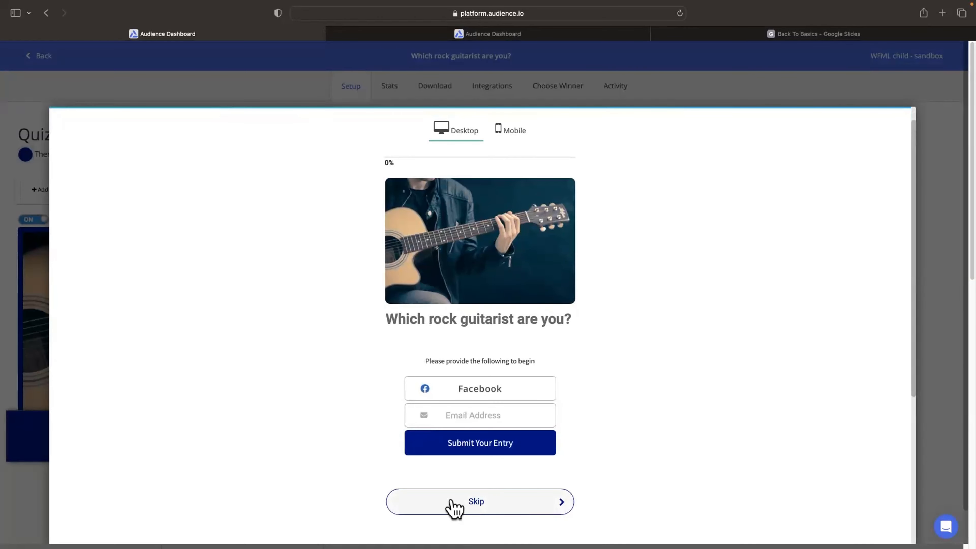
left_click(513, 506)
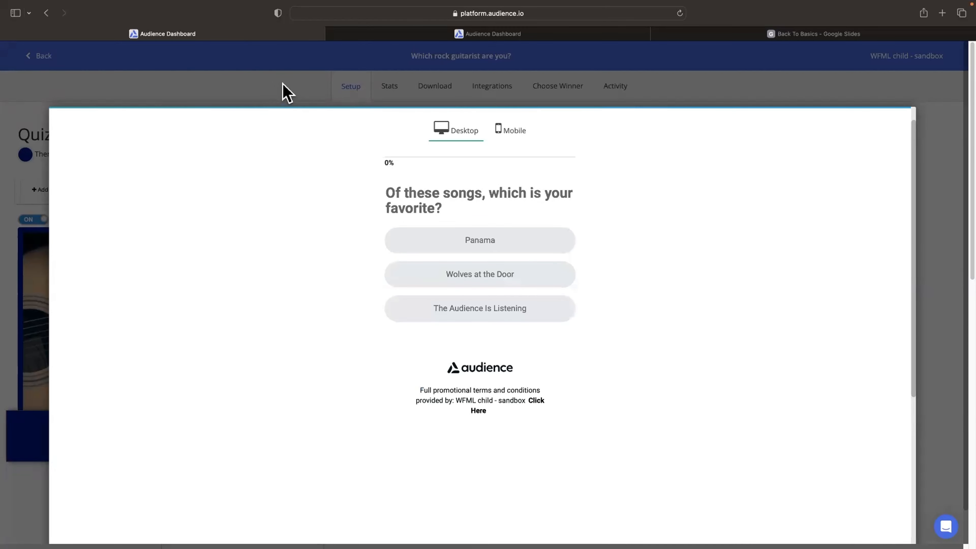
left_click(288, 90)
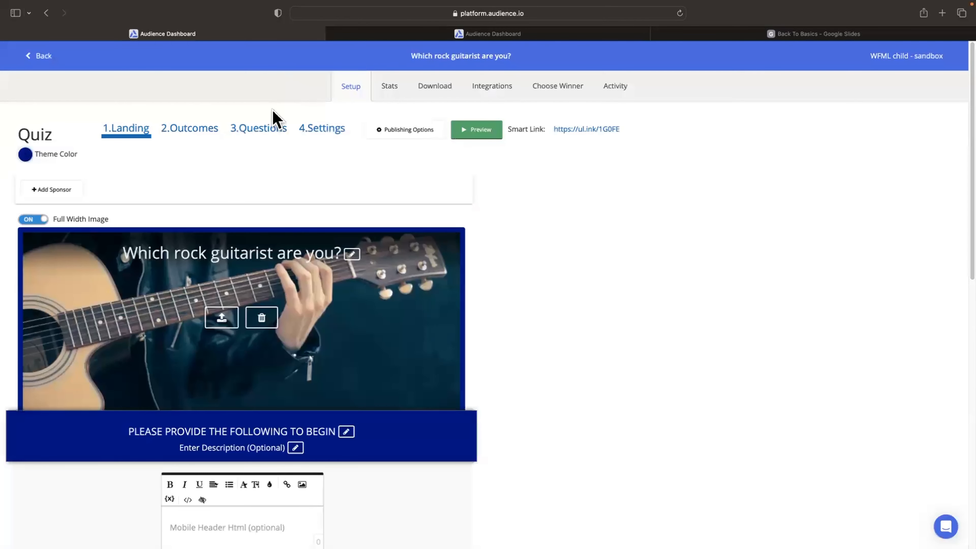
Examine the Van Halen, Malmsteen and Steve Vai outcomes, including their attached choices, images and results page options
left_click(188, 131)
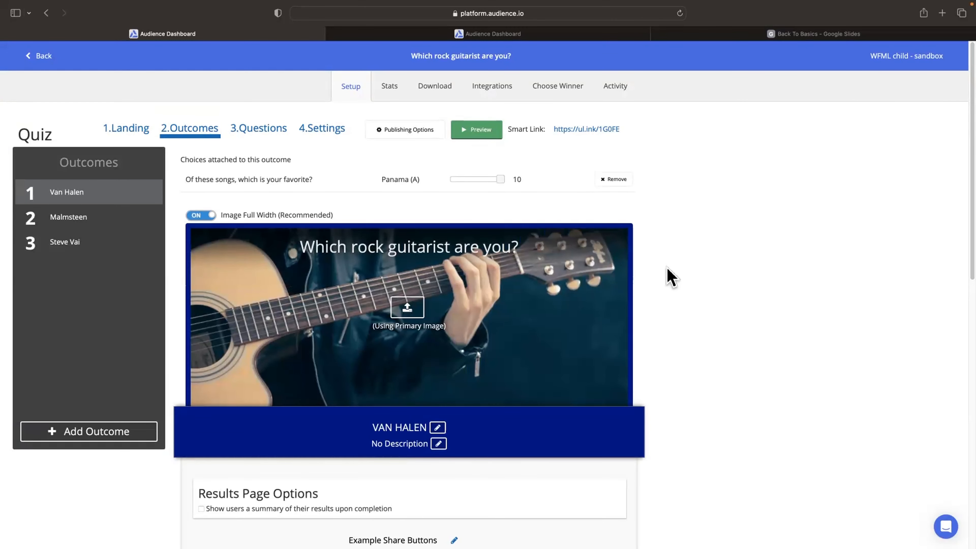
scroll(672, 277, "down", 5)
scroll(671, 277, "up", 5)
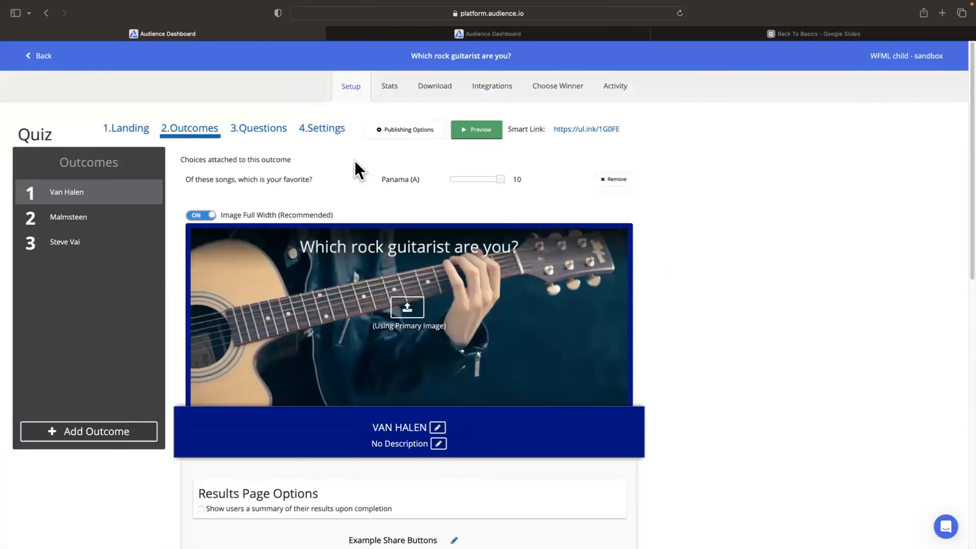
left_click(72, 218)
left_click(66, 241)
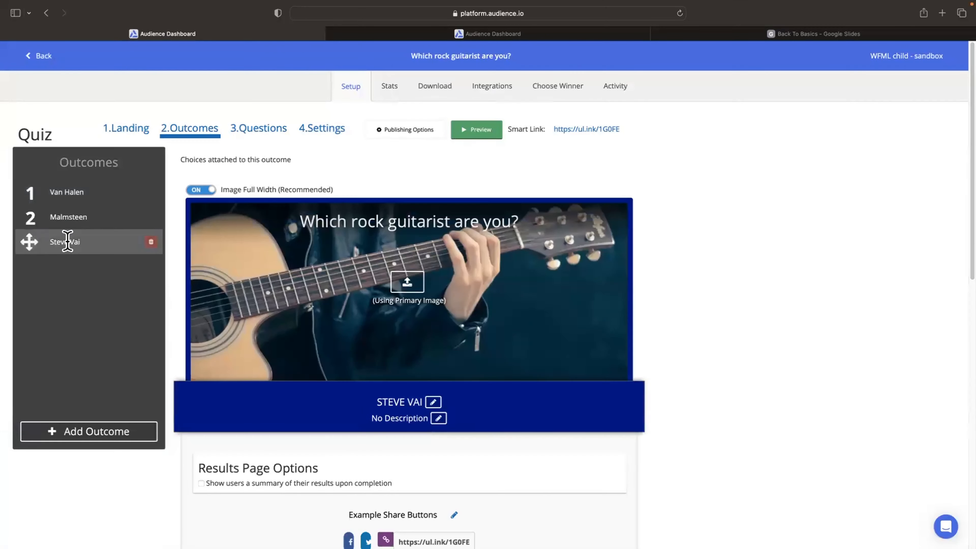
left_click(73, 191)
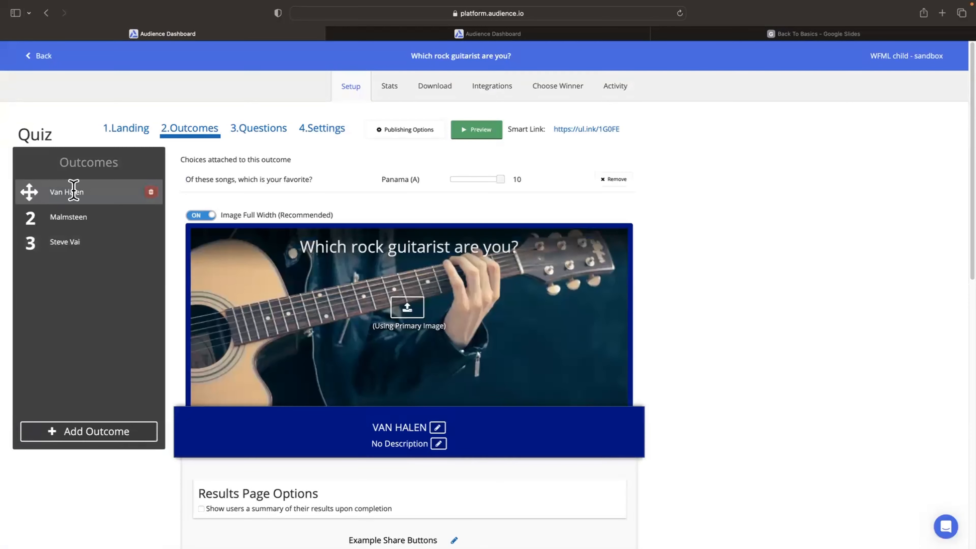
left_click(82, 215)
left_click(74, 242)
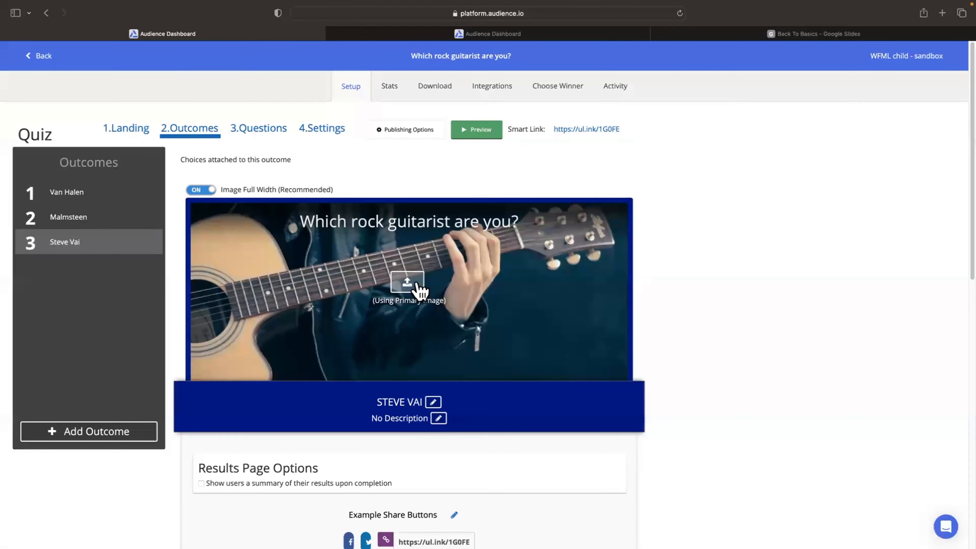
left_click(73, 217)
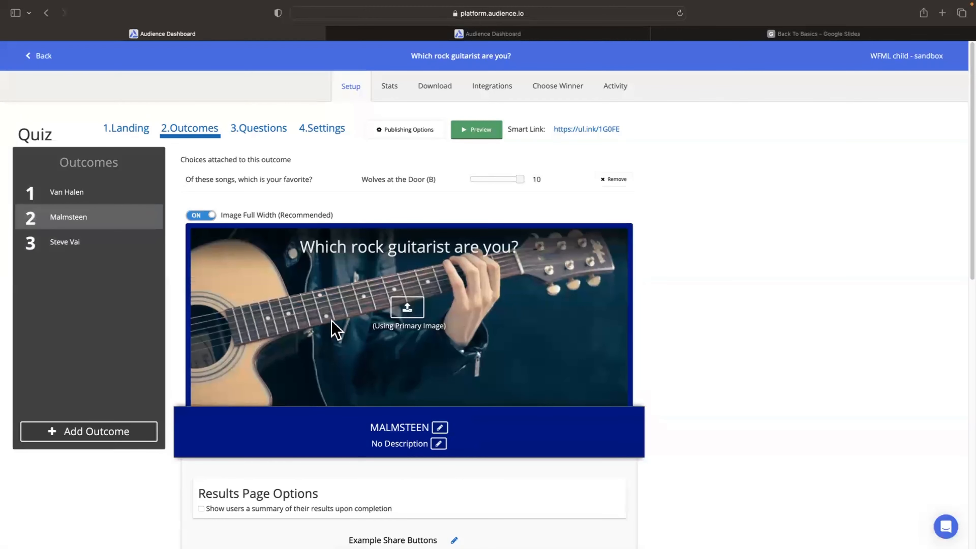
left_click(72, 194)
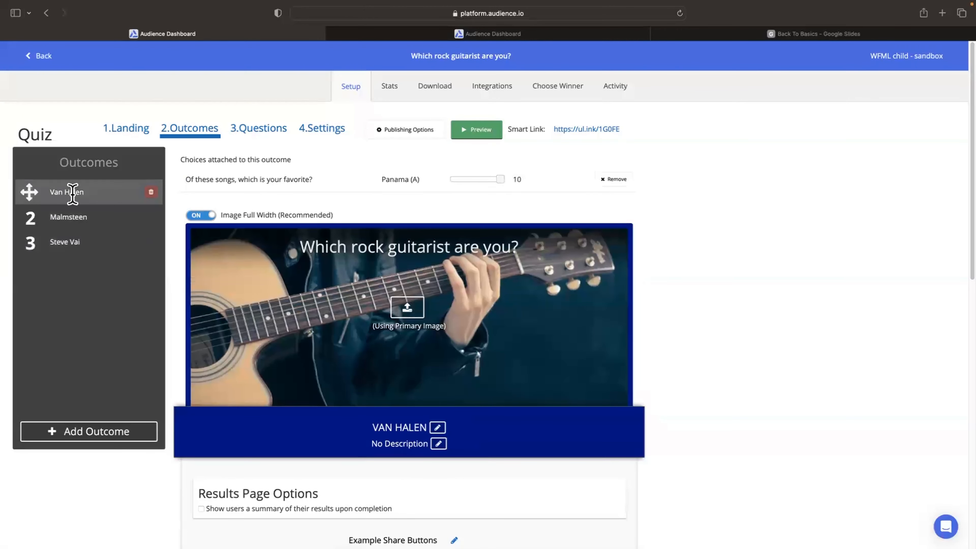
scroll(390, 267, "down", 1)
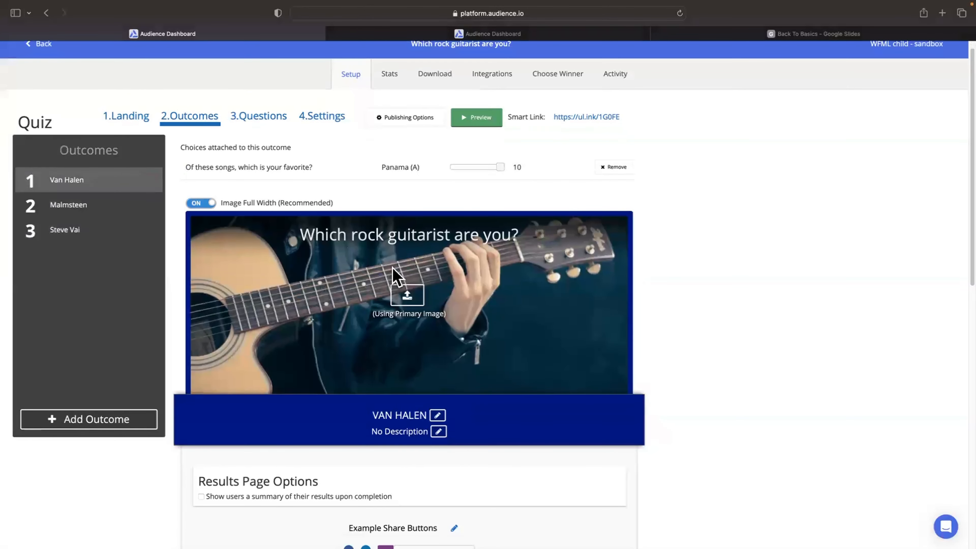
scroll(393, 268, "down", 1)
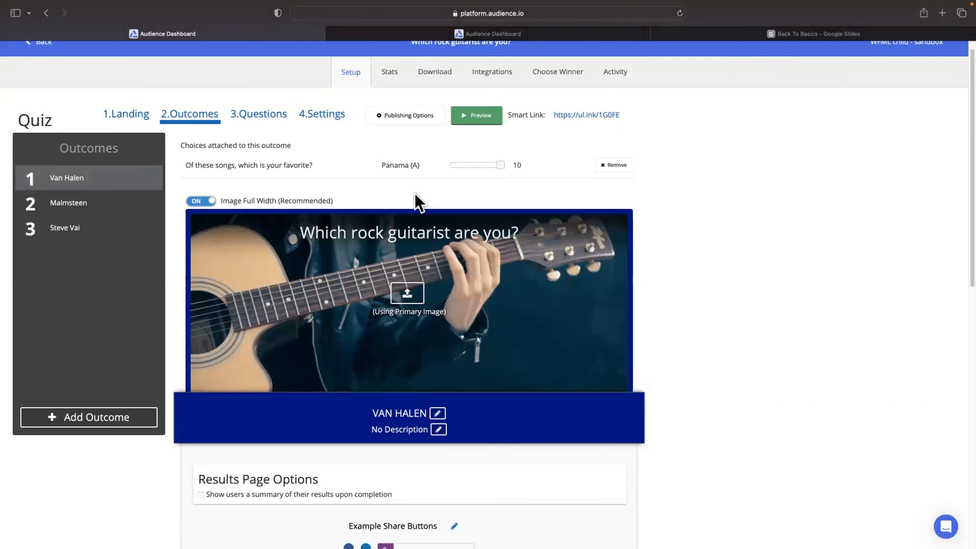
scroll(420, 196, "up", 1)
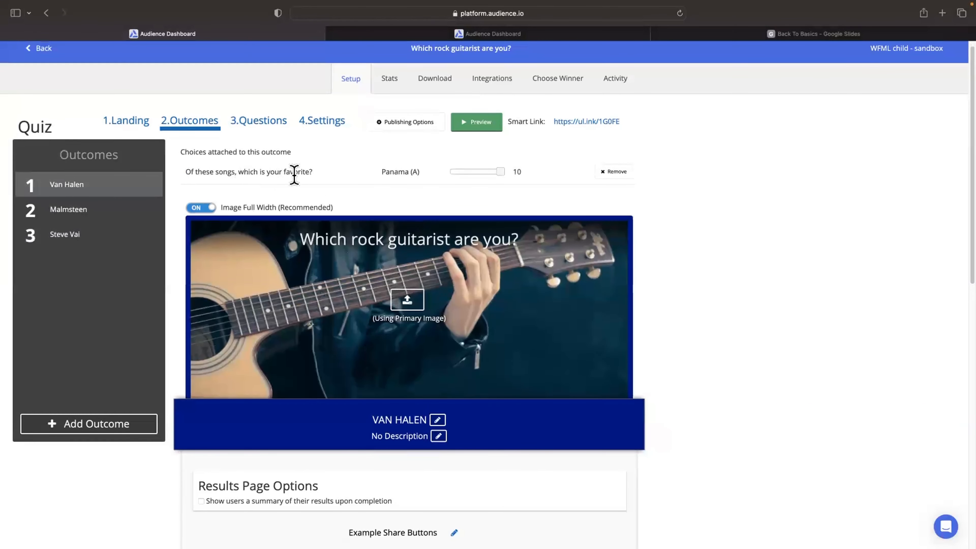
Compare the favorite song question's answer choices with the choices attached to the Van Halen outcome, ending on the question
left_click(269, 130)
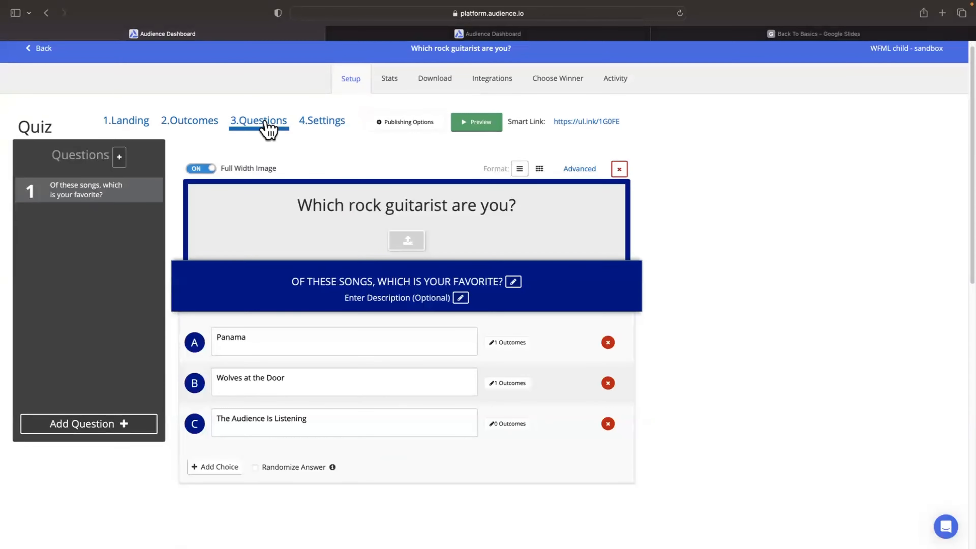
left_click(180, 130)
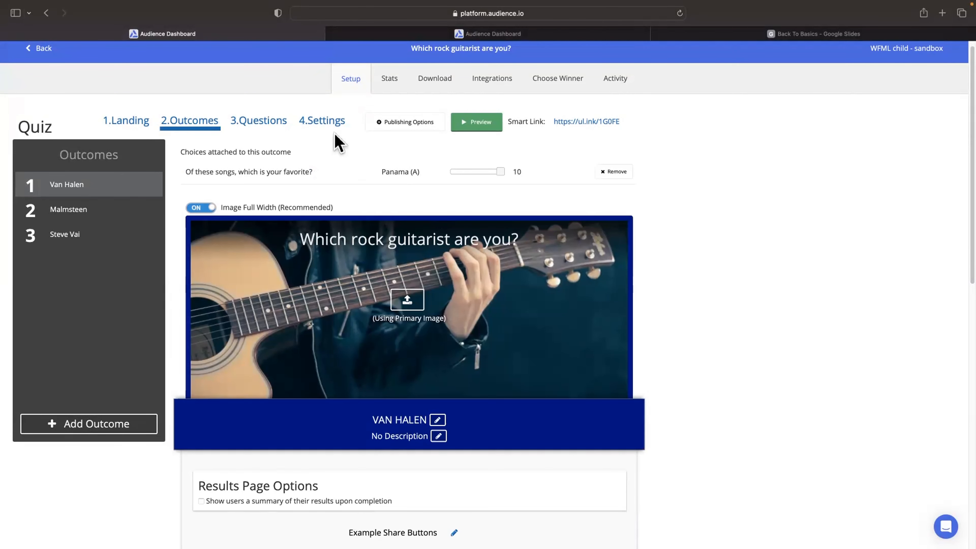
left_click(275, 127)
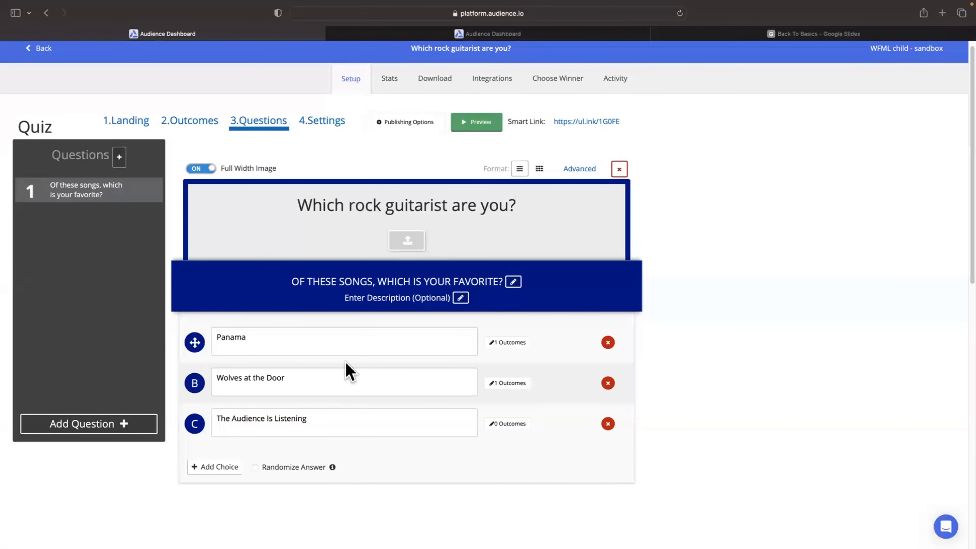
Check which outcomes and answer weights are attached to the Panama and Wolves at the Door choices
left_click(511, 343)
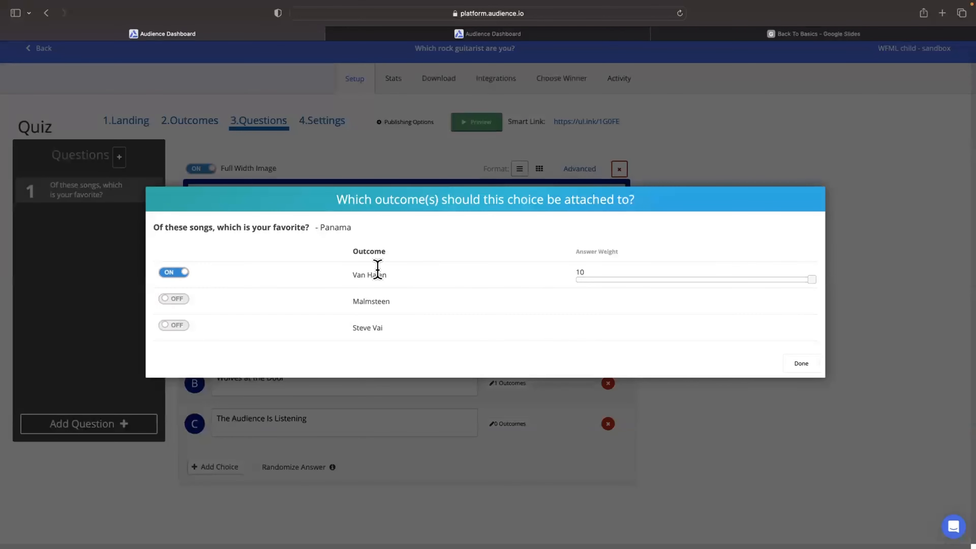
left_click(802, 365)
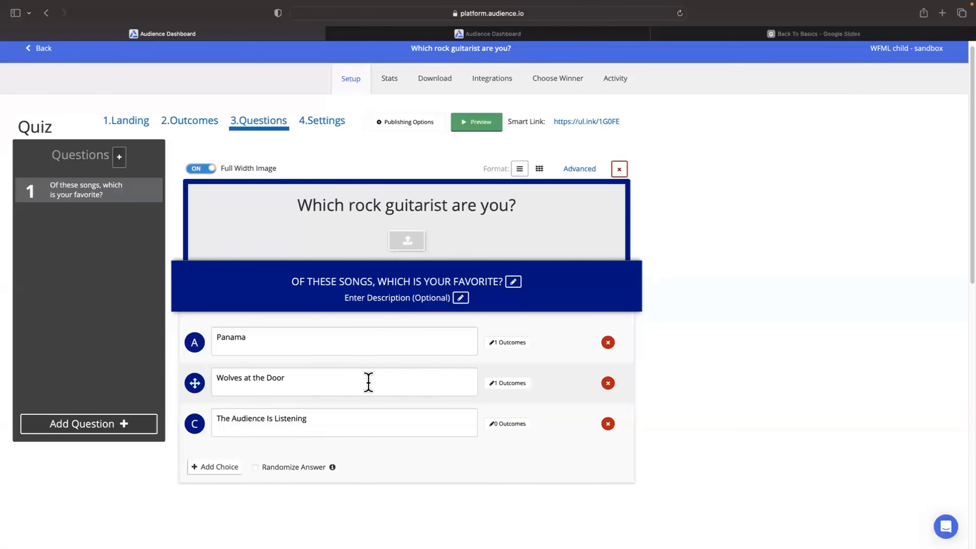
left_click(508, 384)
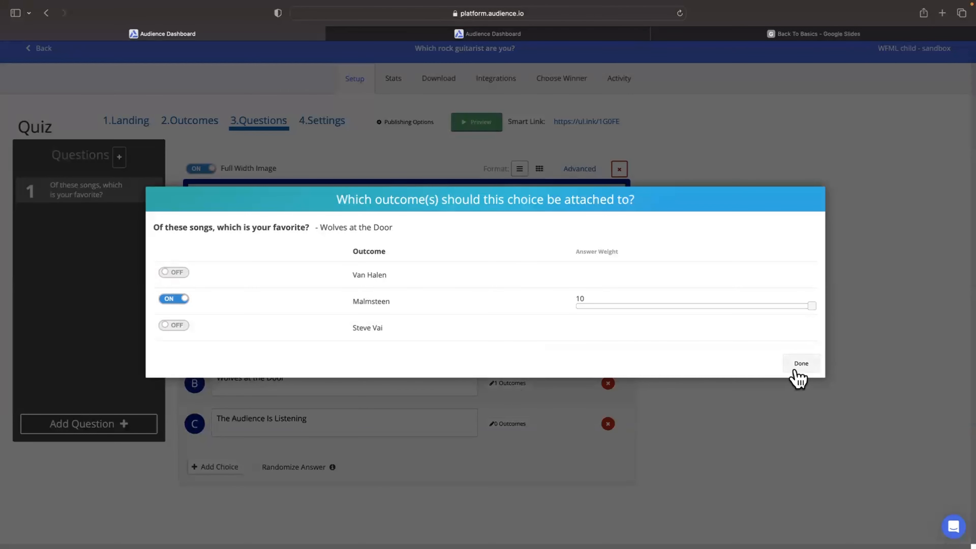
left_click(801, 365)
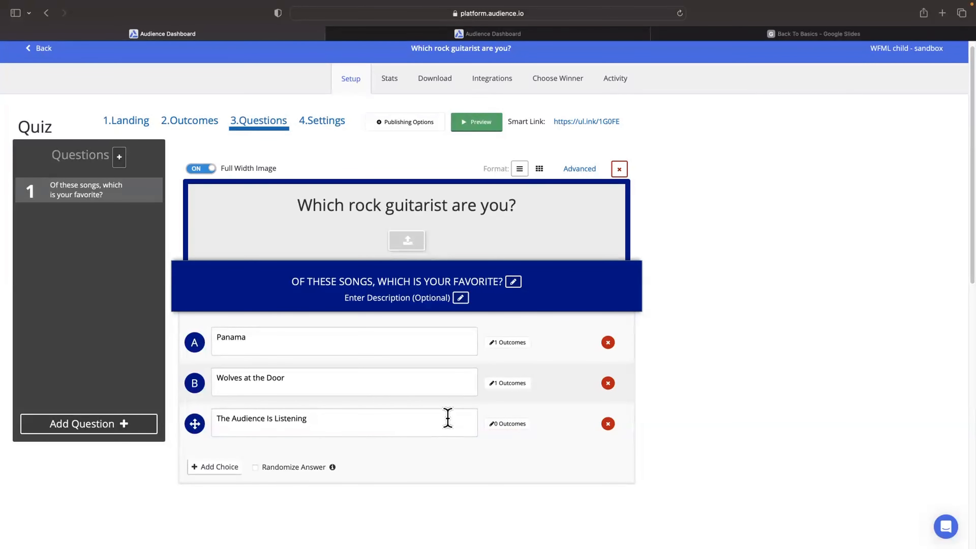
Attach the choice The Audience Is Listening to the Steve Vai outcome with an answer weight of 10
left_click(511, 424)
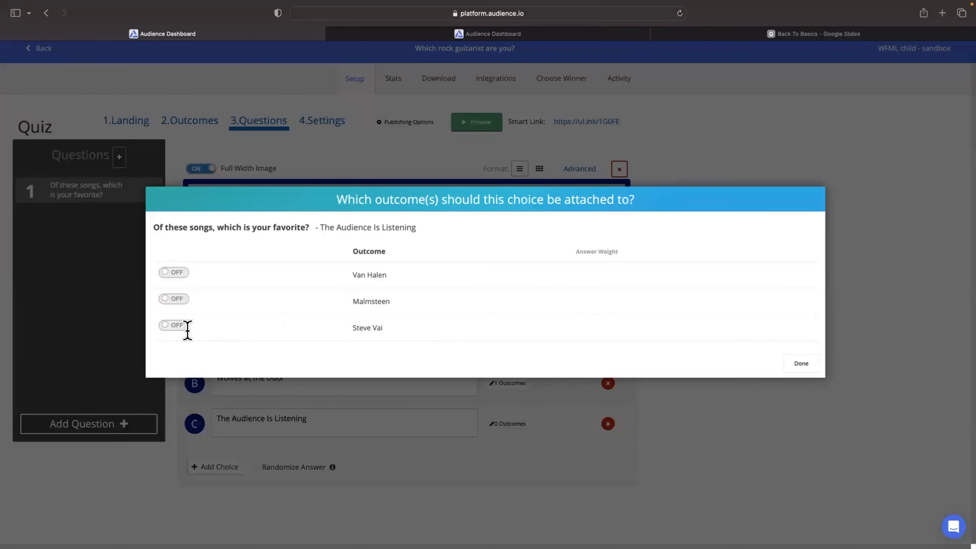
left_click(174, 326)
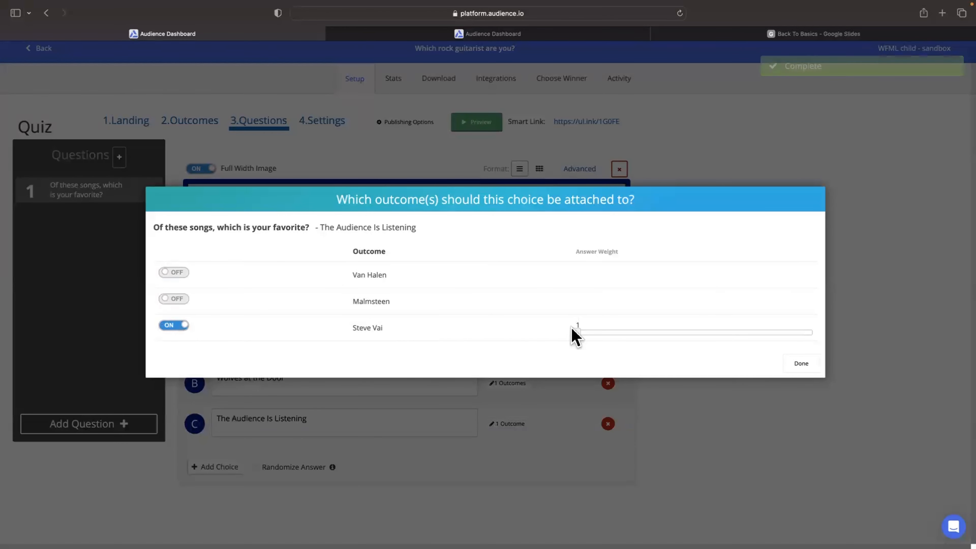
left_click_drag(584, 331, 817, 330)
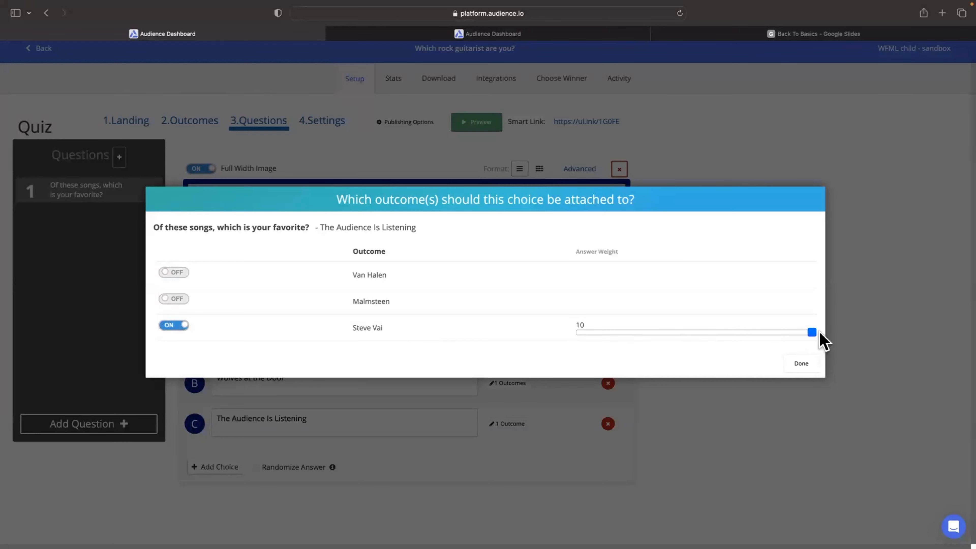
left_click(802, 364)
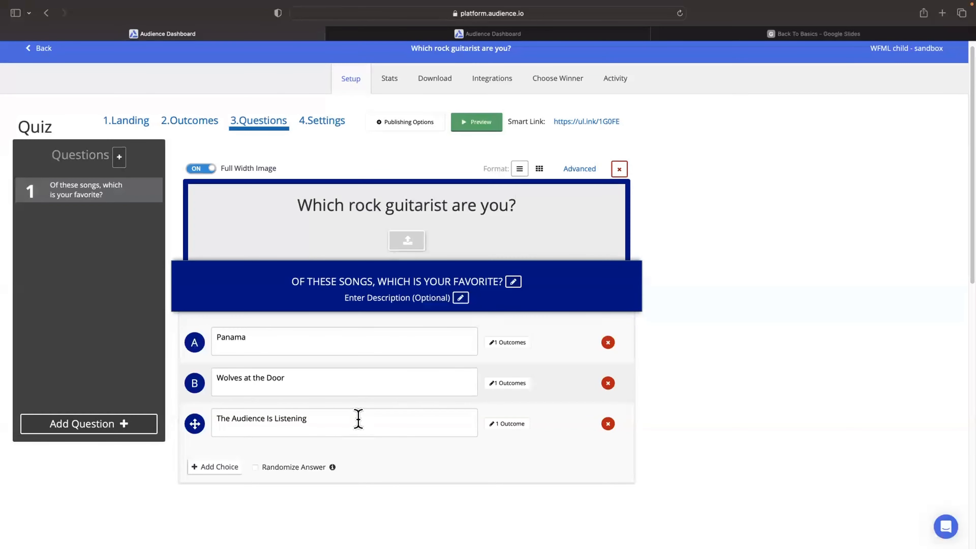
Review the attached choices and answer weights of the Van Halen, Malmsteen and Steve Vai outcomes
left_click(187, 128)
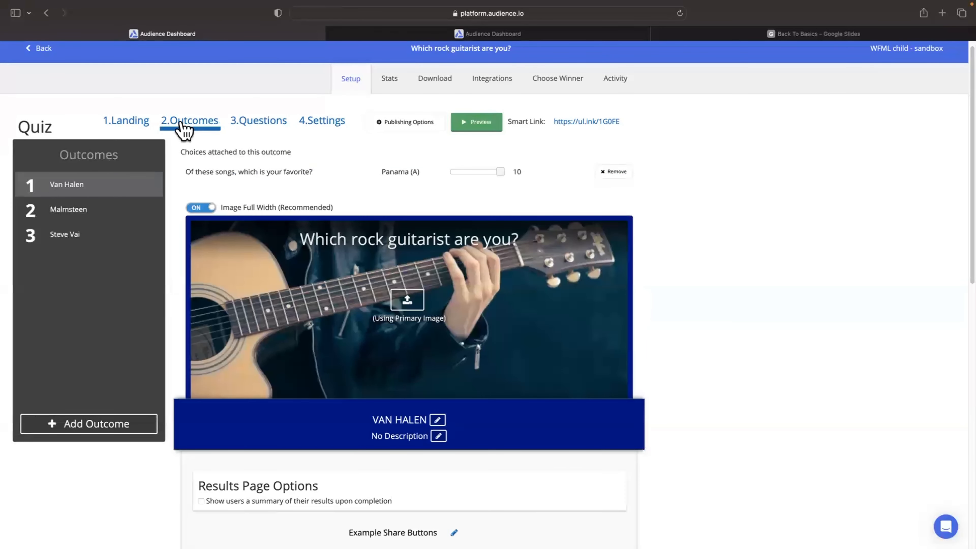
scroll(423, 219, "down", 3)
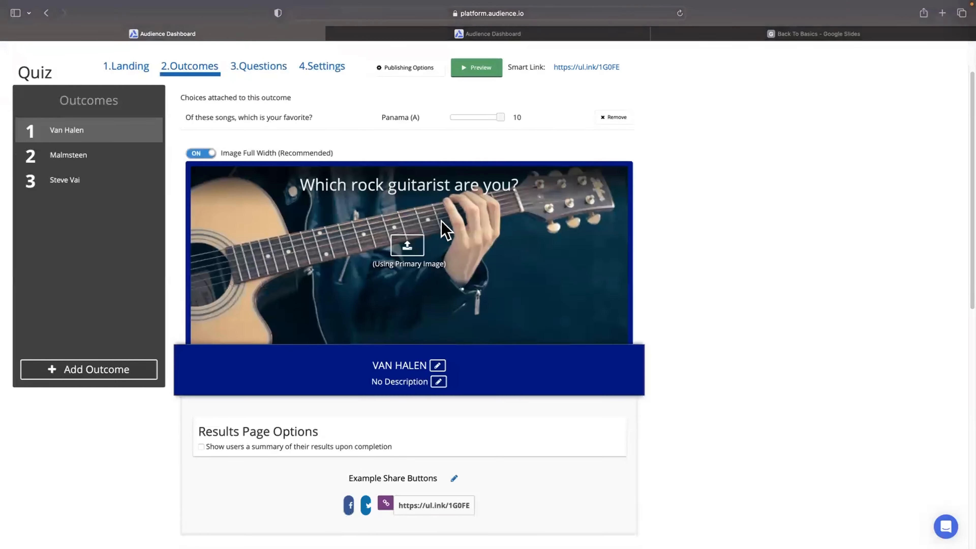
scroll(442, 227, "down", 1)
left_click(69, 151)
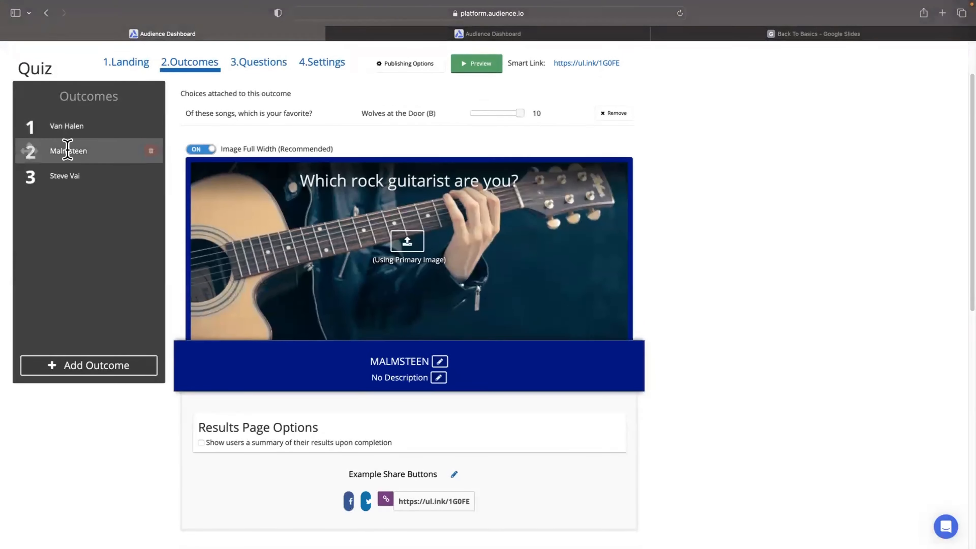
scroll(67, 151, "up", 4)
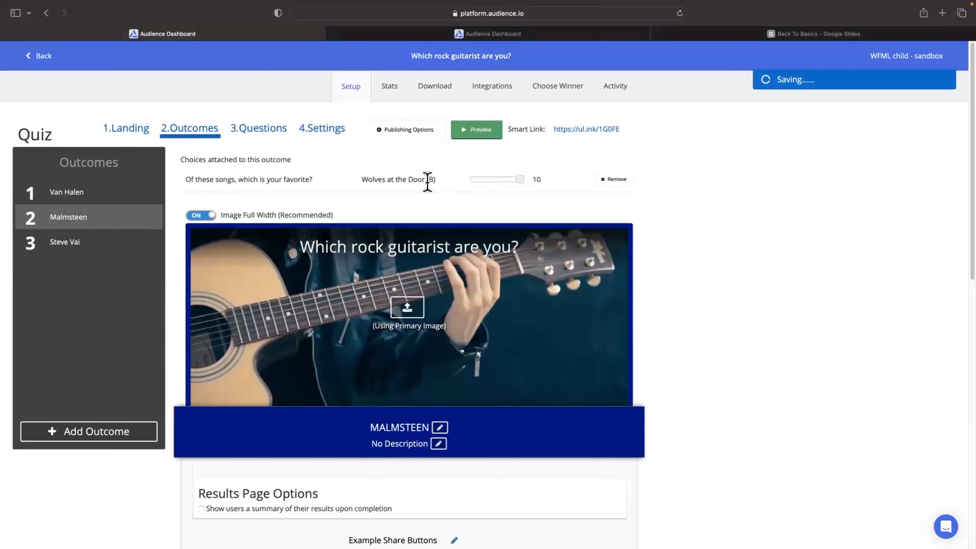
mouse_move(520, 180)
left_mouse_down()
mouse_move(482, 180)
mouse_move(520, 180)
left_mouse_up()
left_click(111, 239)
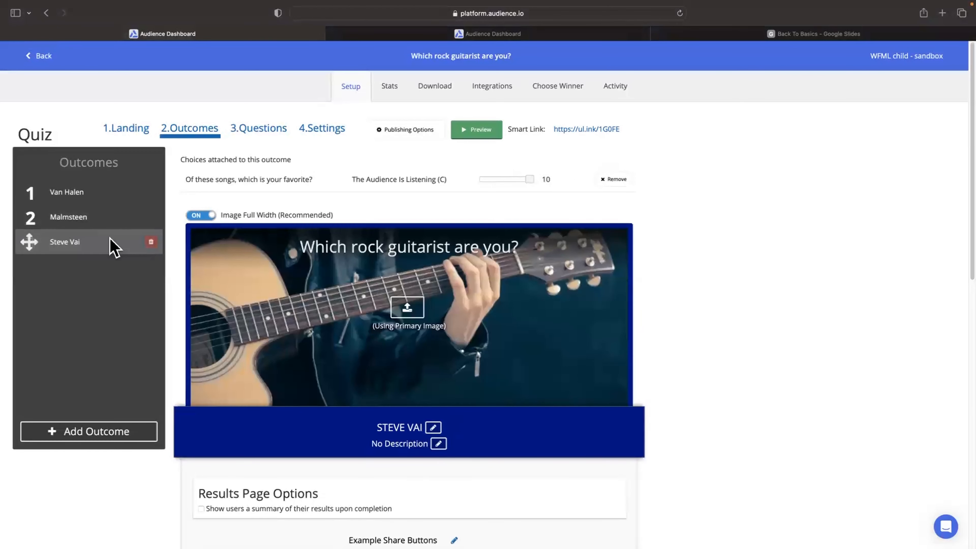
left_click(530, 180)
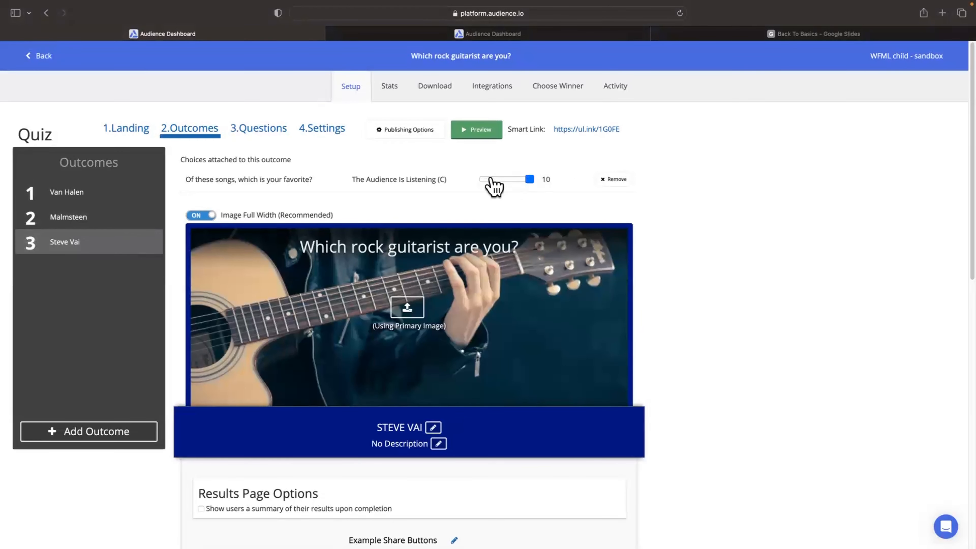
Enable the results page options that show users a summary of their results and statistics on answers from other users
scroll(568, 274, "down", 5)
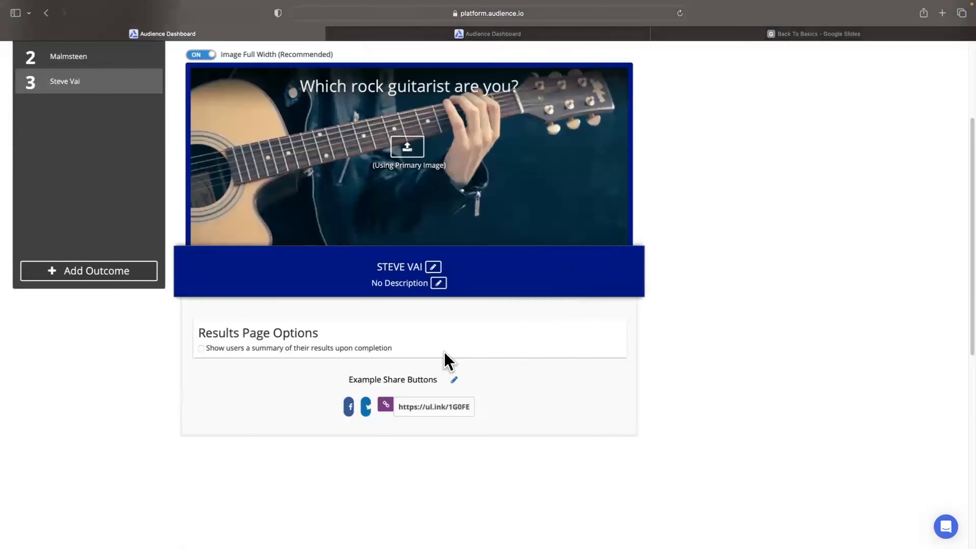
left_click(201, 349)
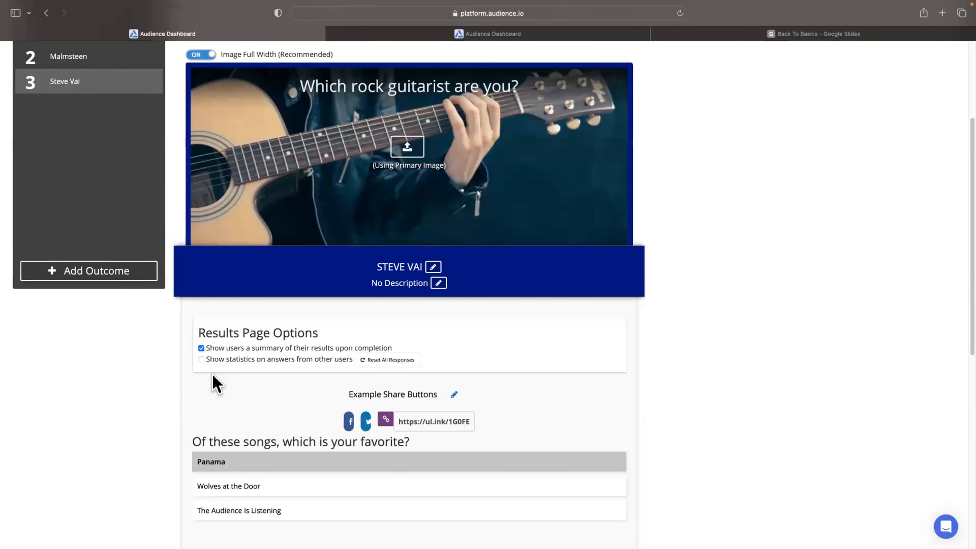
left_click(201, 360)
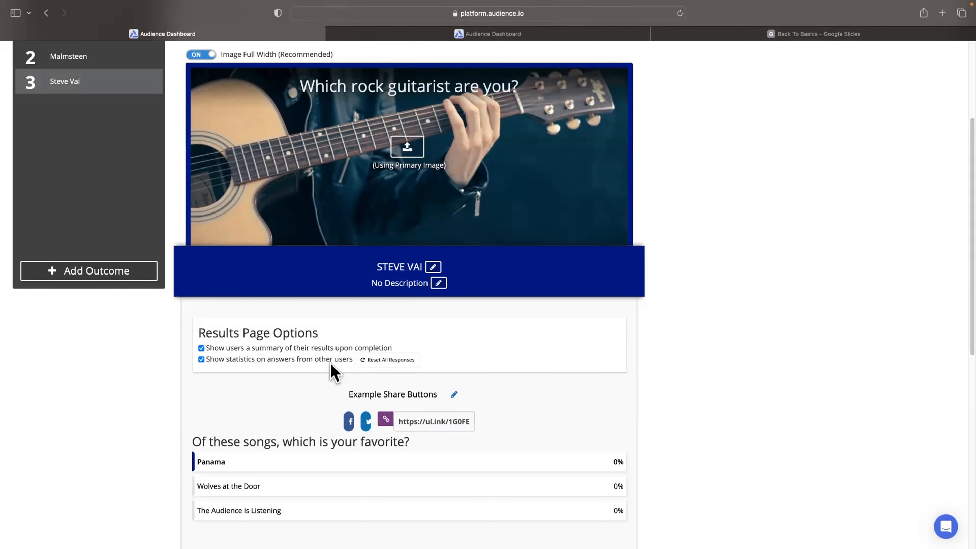
scroll(325, 359, "down", 1)
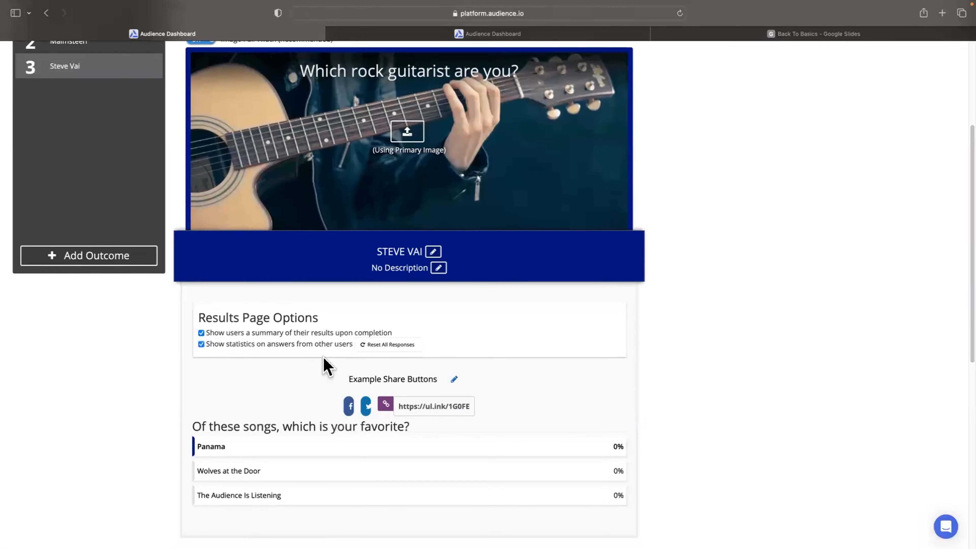
Preview the quiz and compare its desktop and mobile layouts, ending on mobile
scroll(324, 308, "up", 5)
left_click(469, 133)
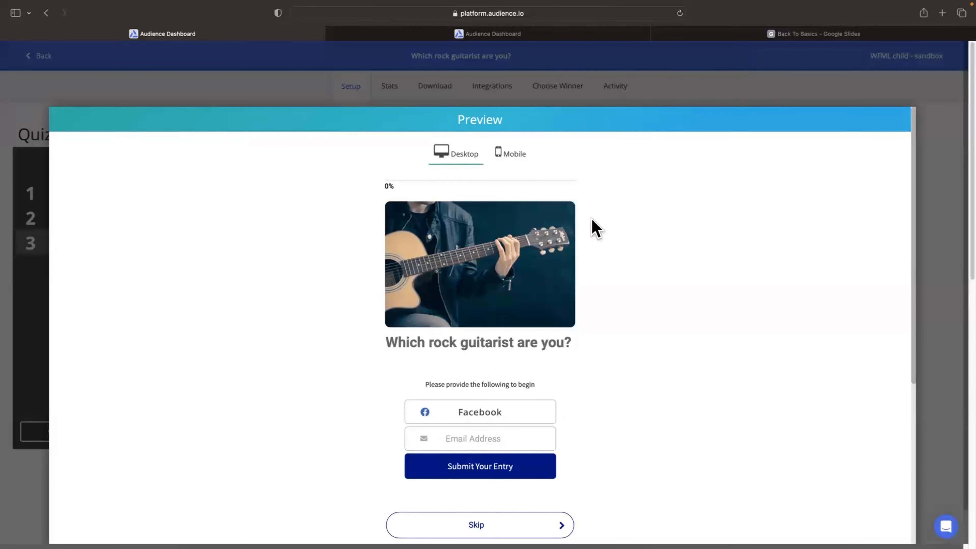
left_click(513, 157)
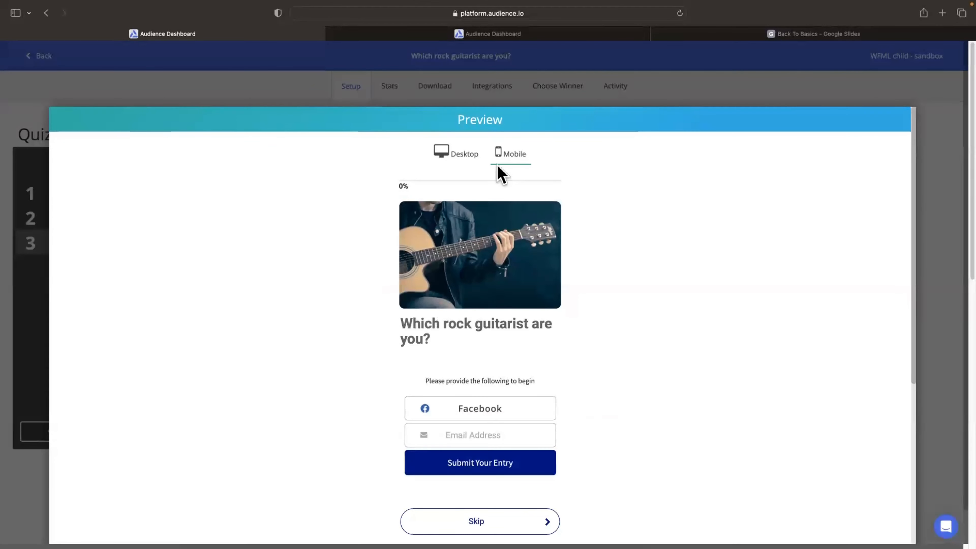
left_click(466, 157)
left_click(507, 161)
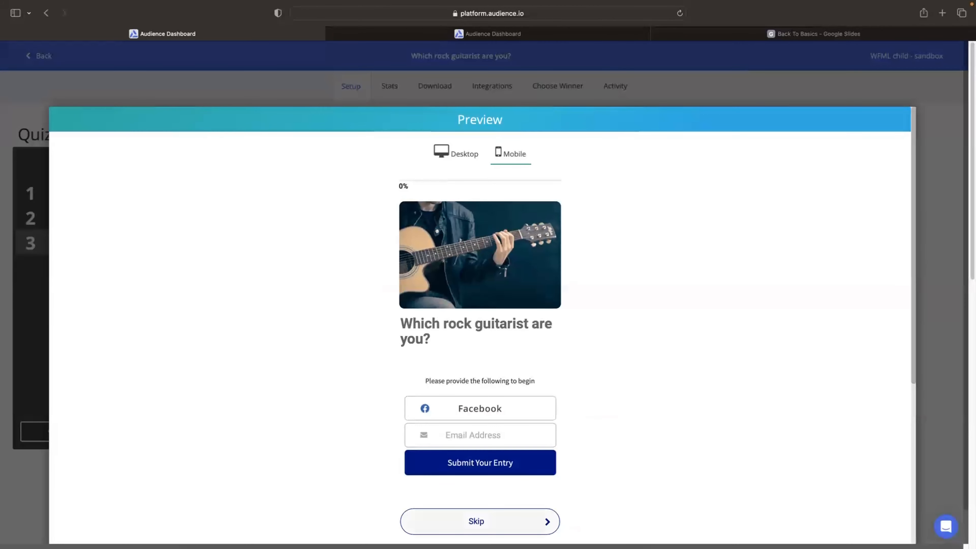
Skip the entry form in the mobile preview, answer Wolves at the Door, review the results page and close the preview
left_click(512, 521)
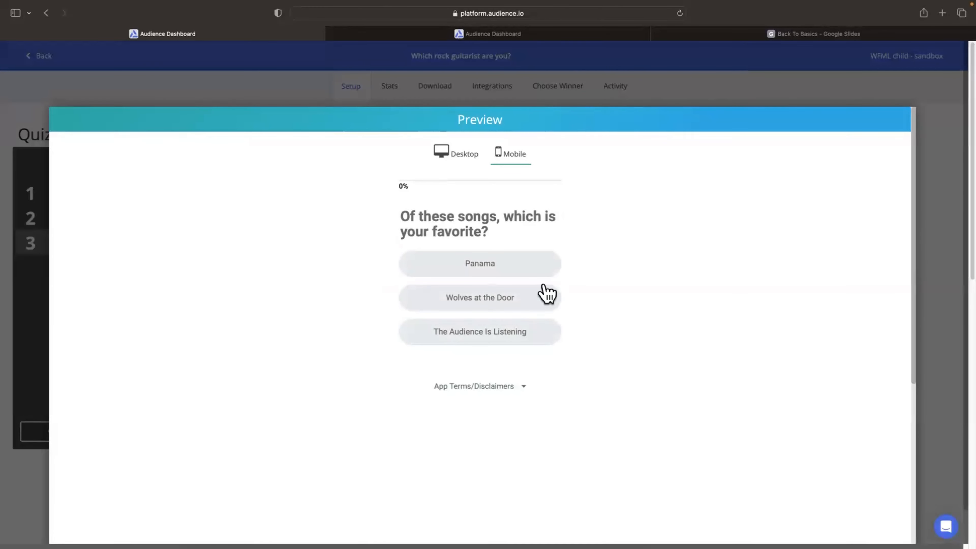
left_click(501, 297)
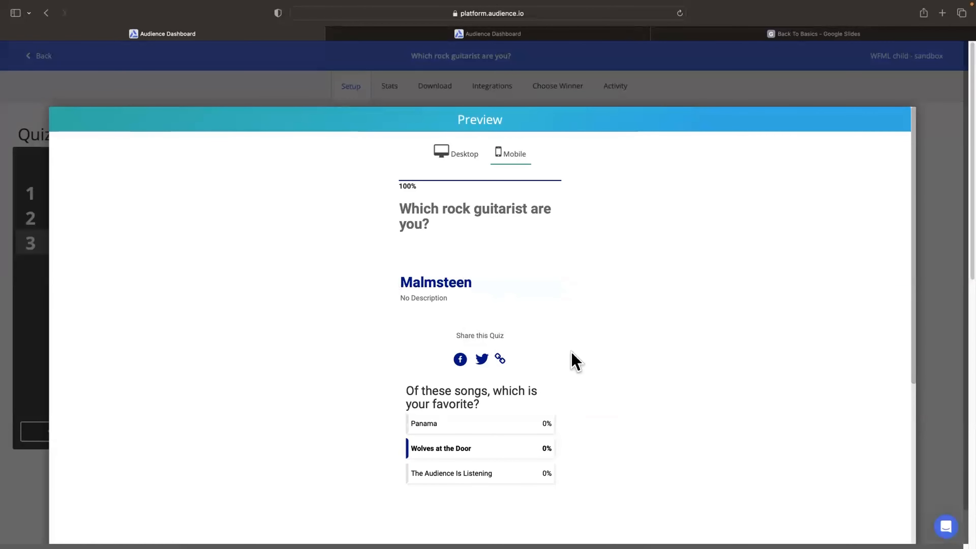
scroll(586, 358, "down", 5)
scroll(589, 355, "up", 5)
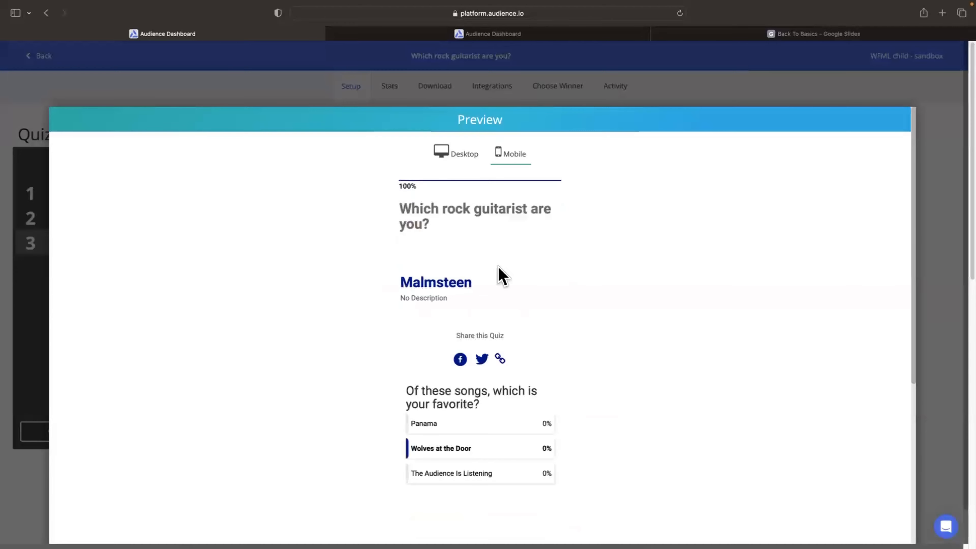
left_click(270, 86)
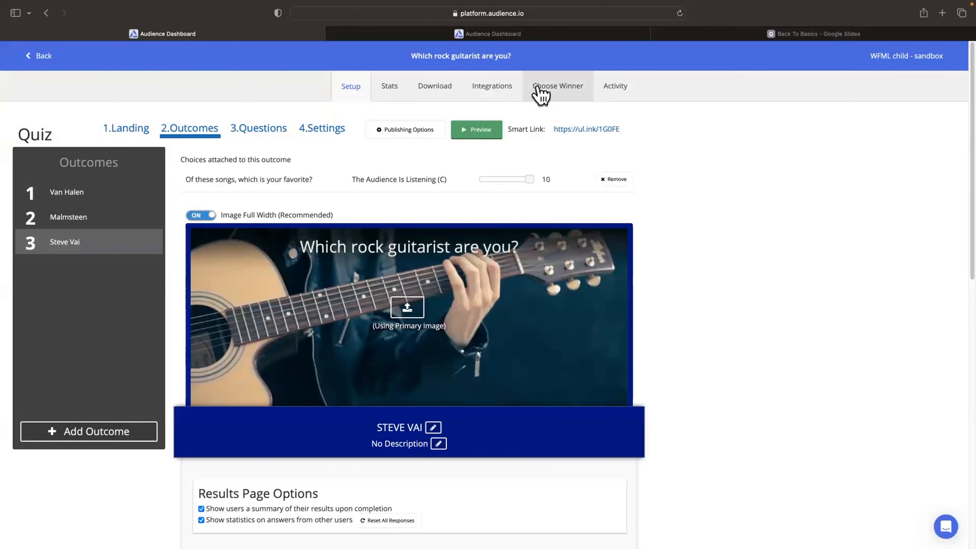
View the quiz's taker stats, then return to its setup and look over the Van Halen outcome
left_click(390, 101)
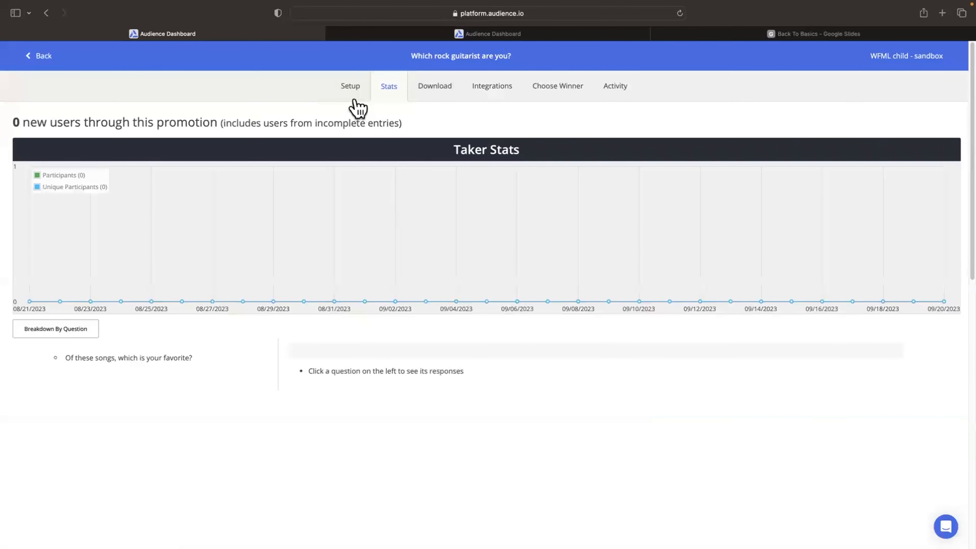
left_click(347, 90)
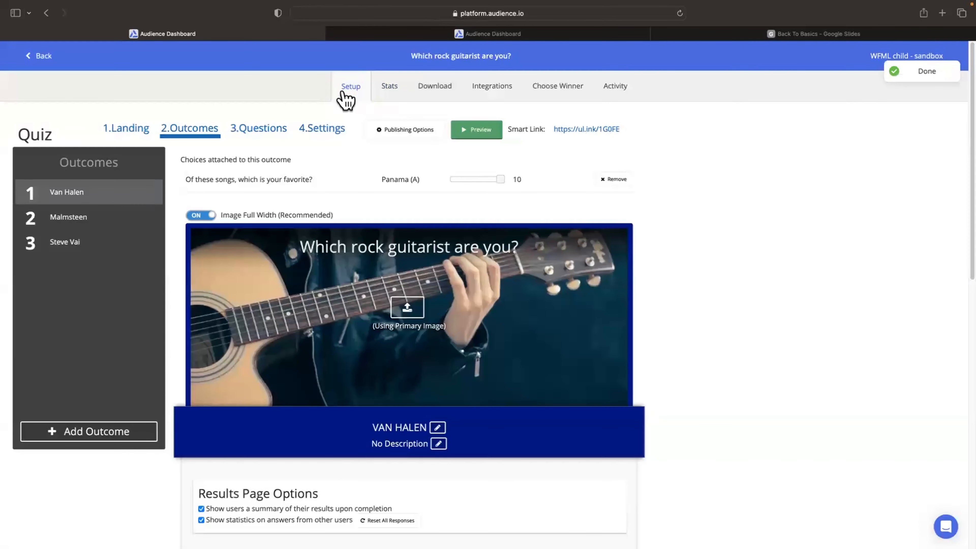
scroll(507, 269, "down", 7)
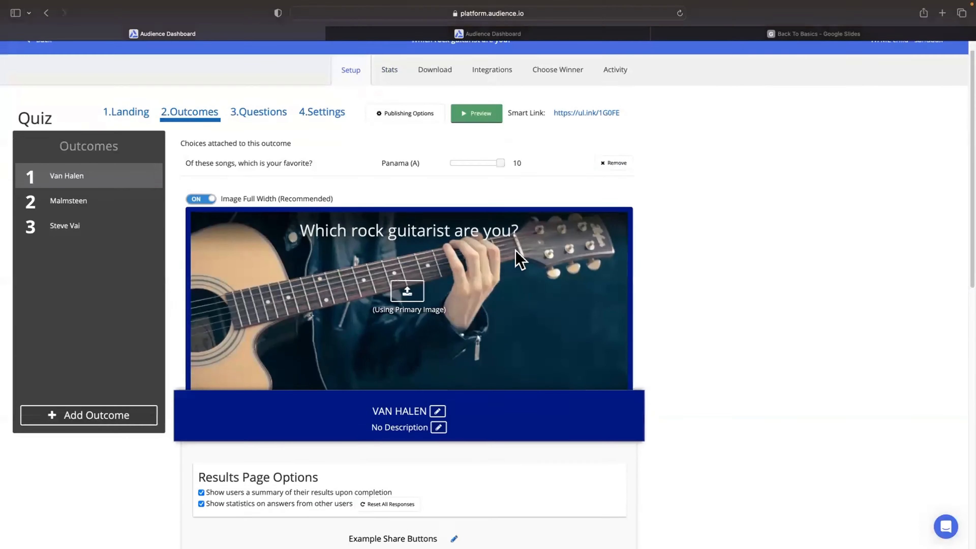
scroll(500, 289, "up", 7)
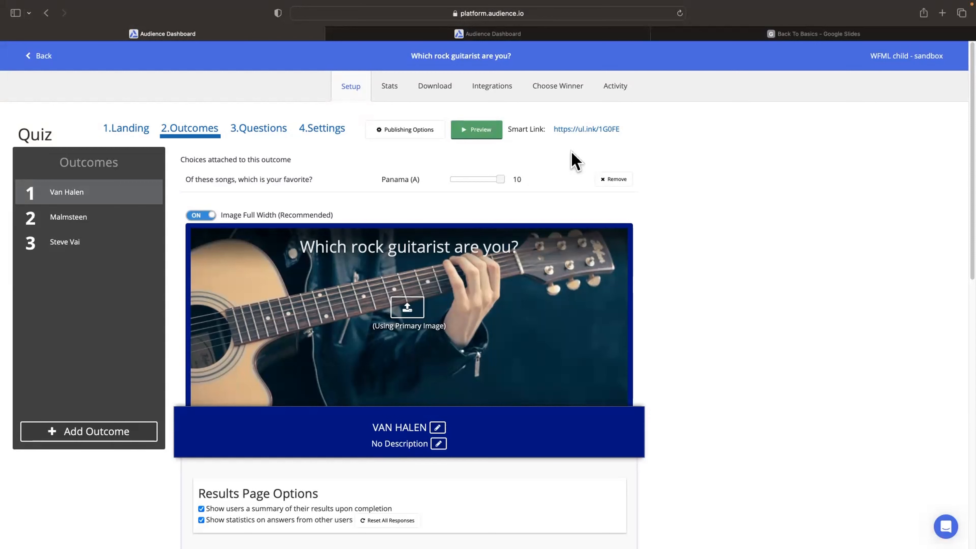
View the live quiz through its smart link, then return to the dashboard and look over the Van Halen outcome's results page options
left_click(581, 132)
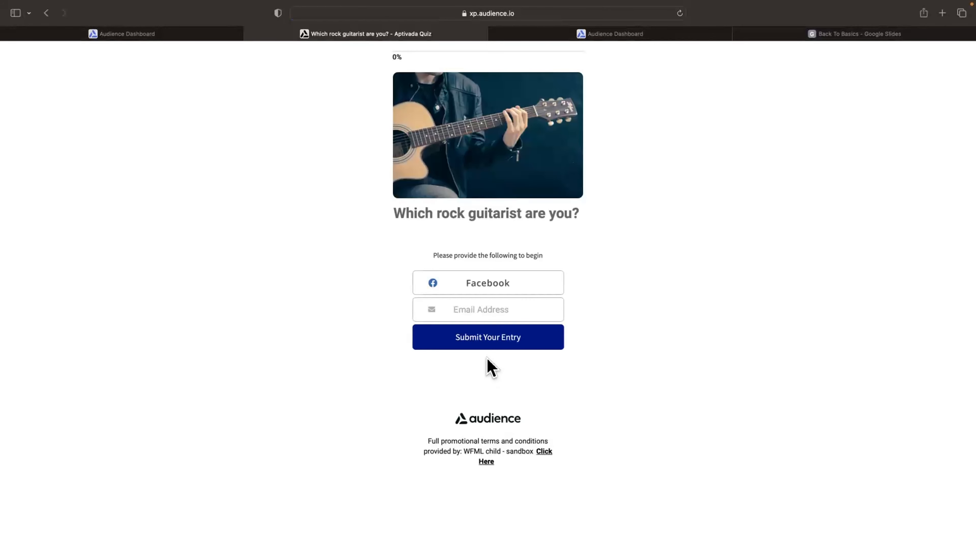
left_click(128, 34)
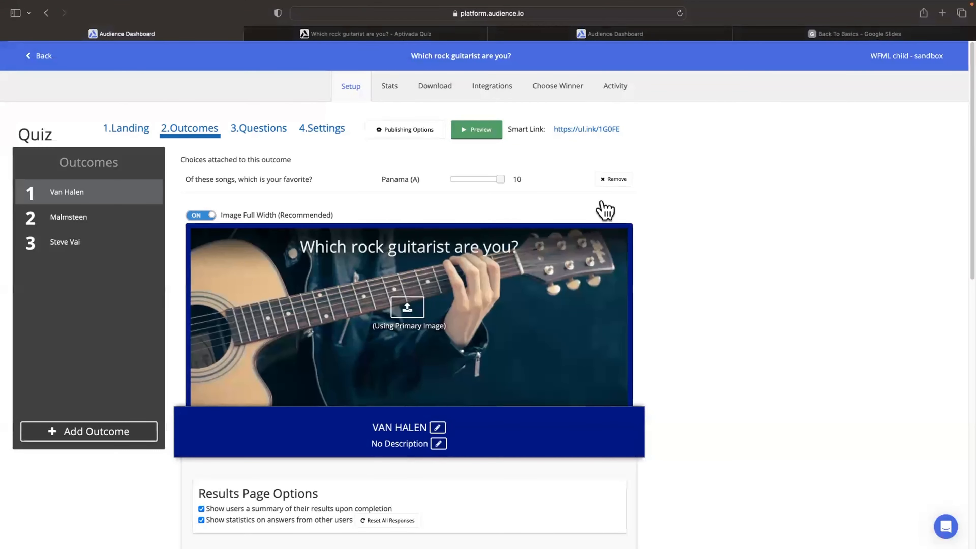
scroll(660, 280, "down", 5)
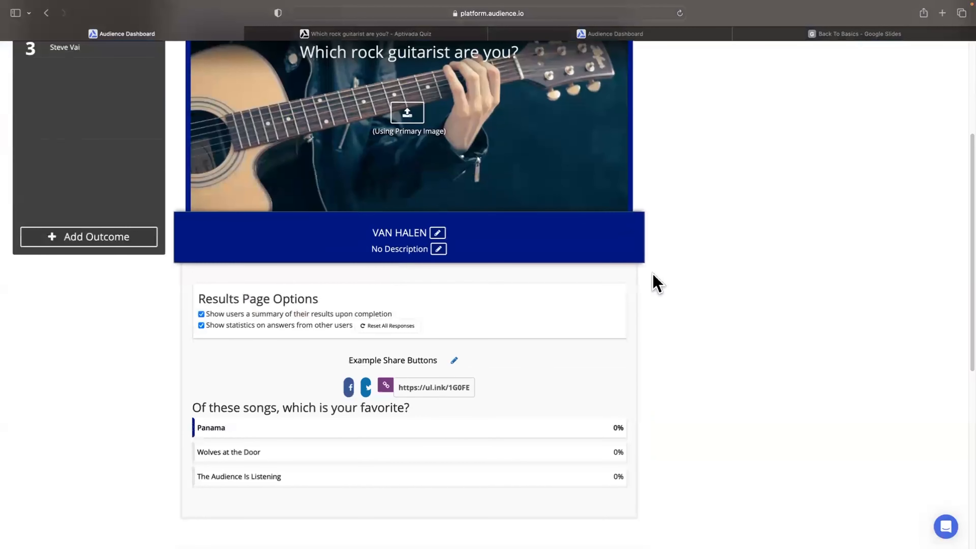
scroll(658, 284, "down", 5)
scroll(657, 281, "up", 11)
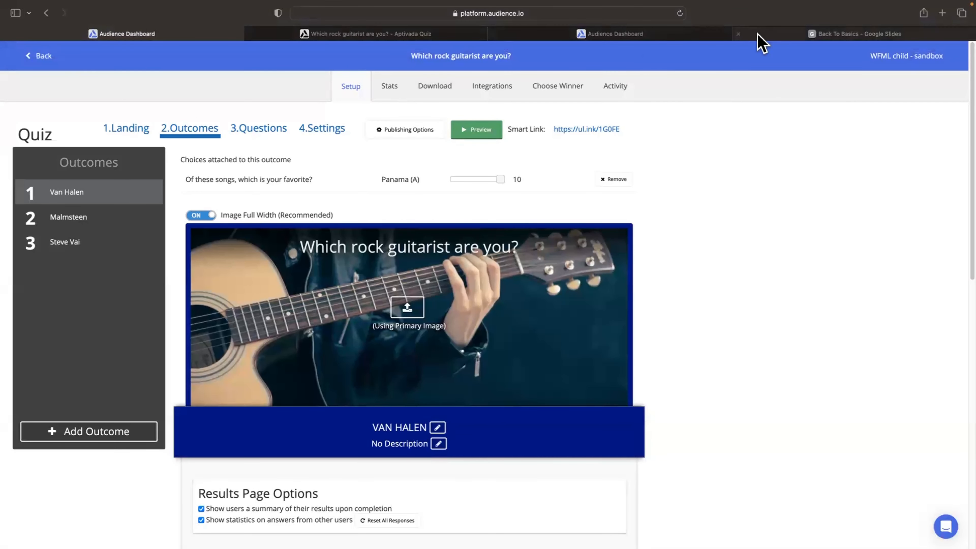
Switch to the Back To Basics presentation in Google Slides and present it, stopping on the Questions? slide
left_click(815, 34)
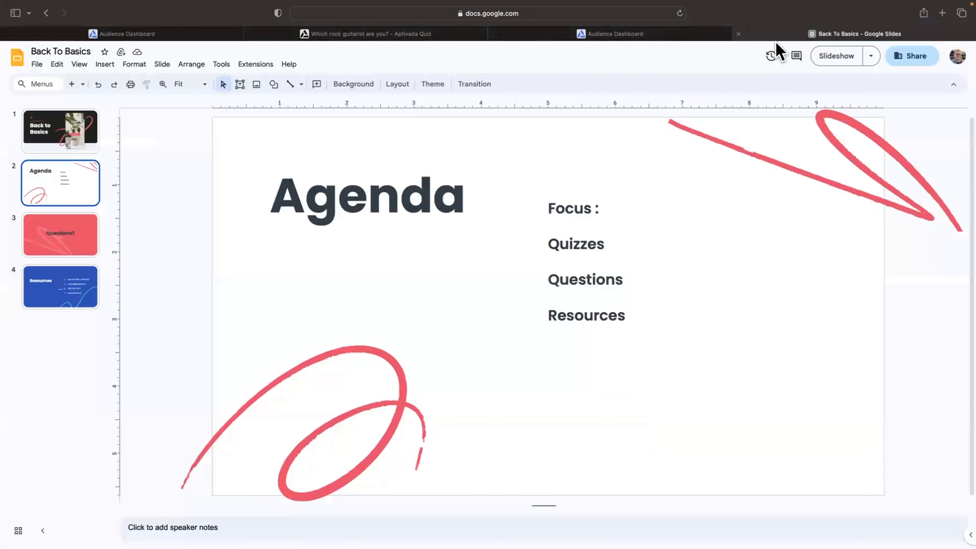
left_click(837, 61)
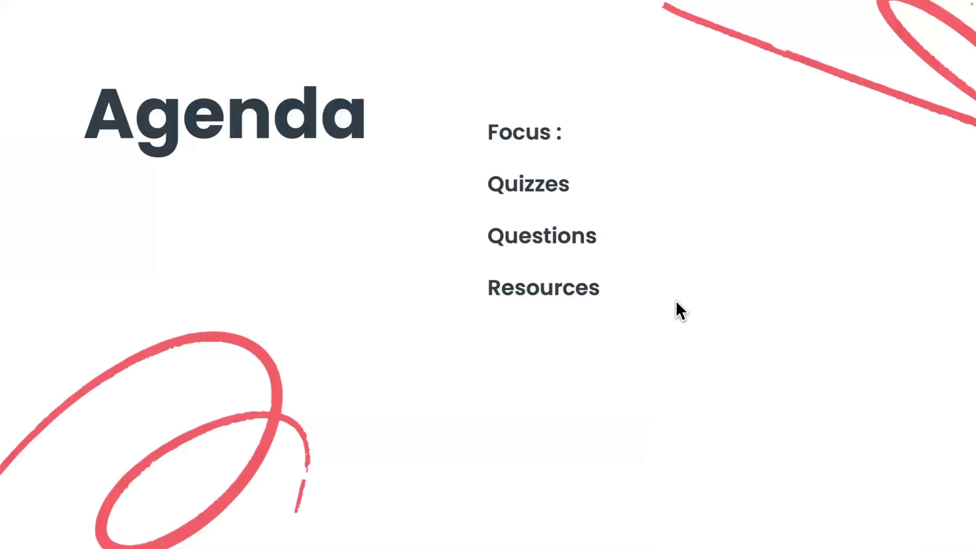
key("Right")
key("Right")
key("Left")
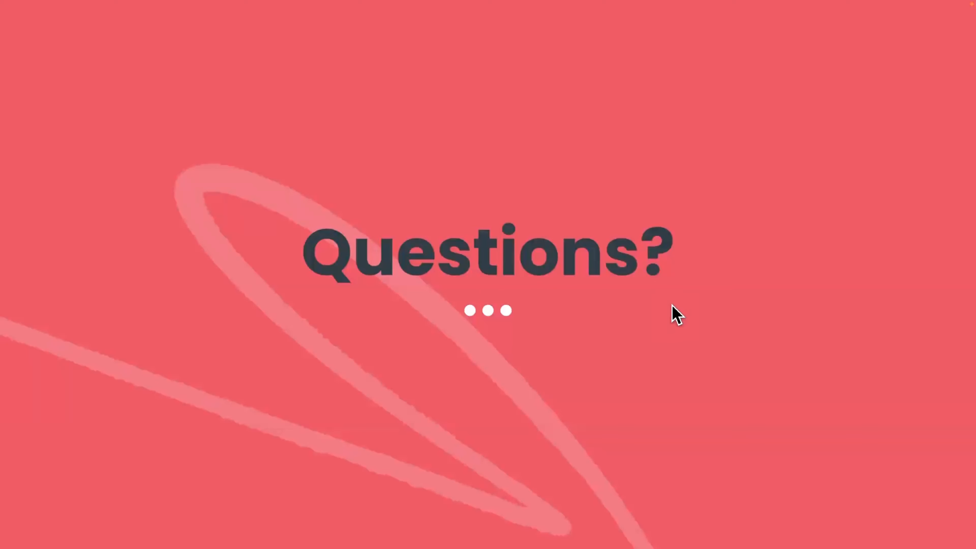